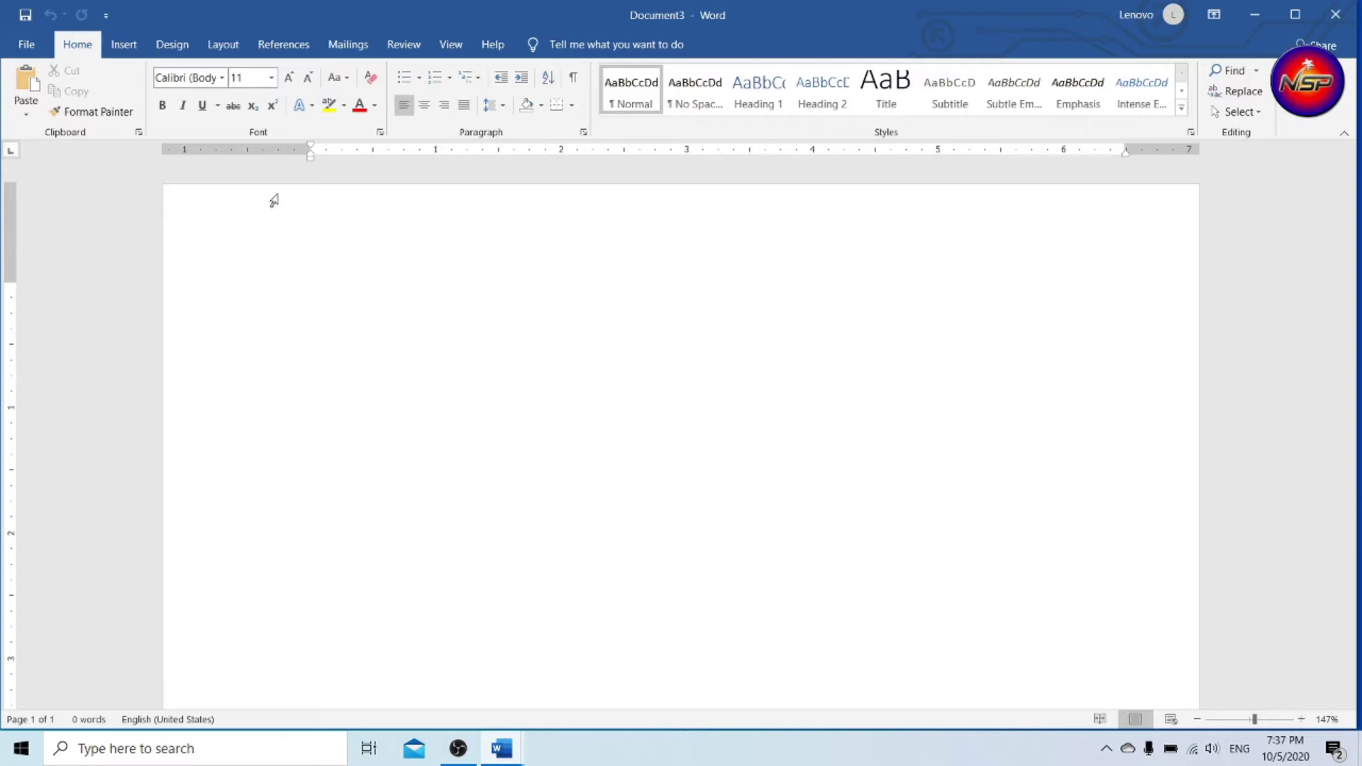
# Insert the woman's photo from the 'beautiful' folder on this device into Document3
pyautogui.click(125, 45)
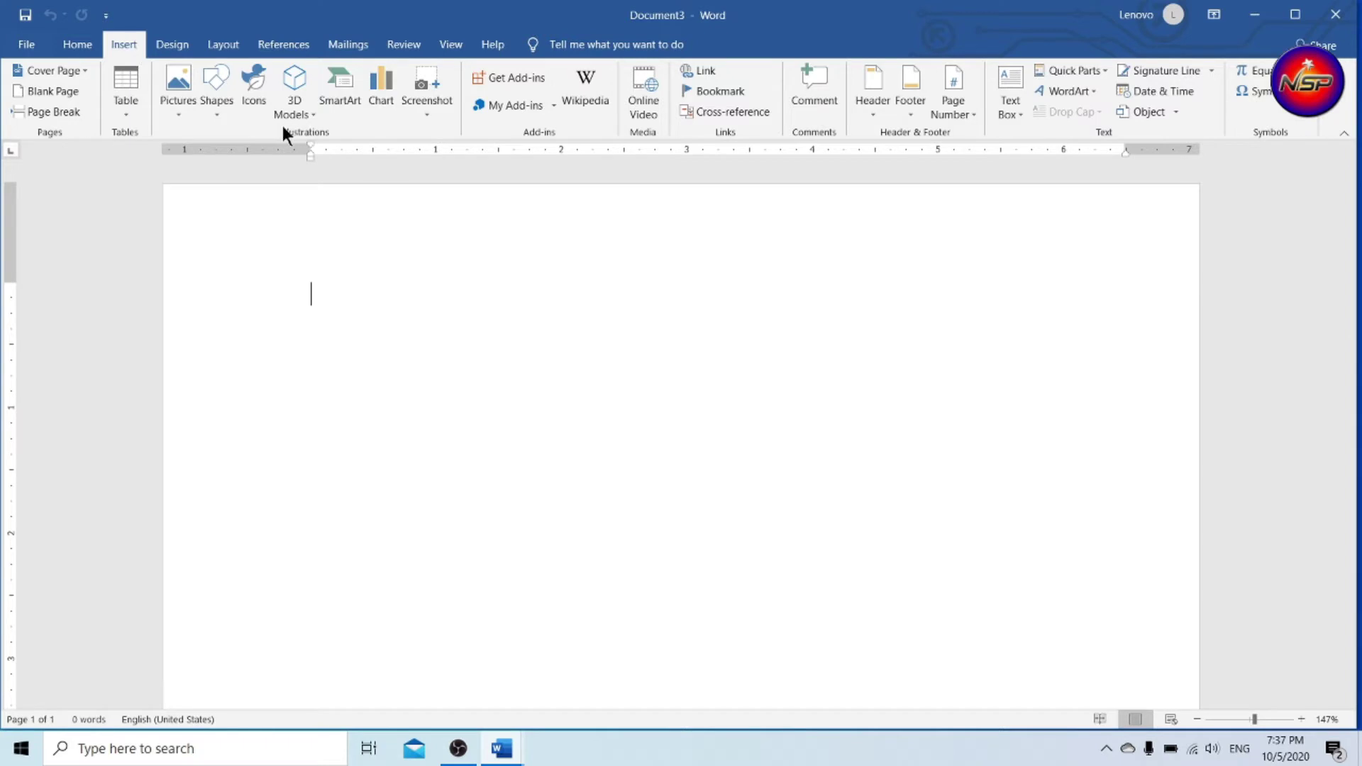
pyautogui.click(176, 89)
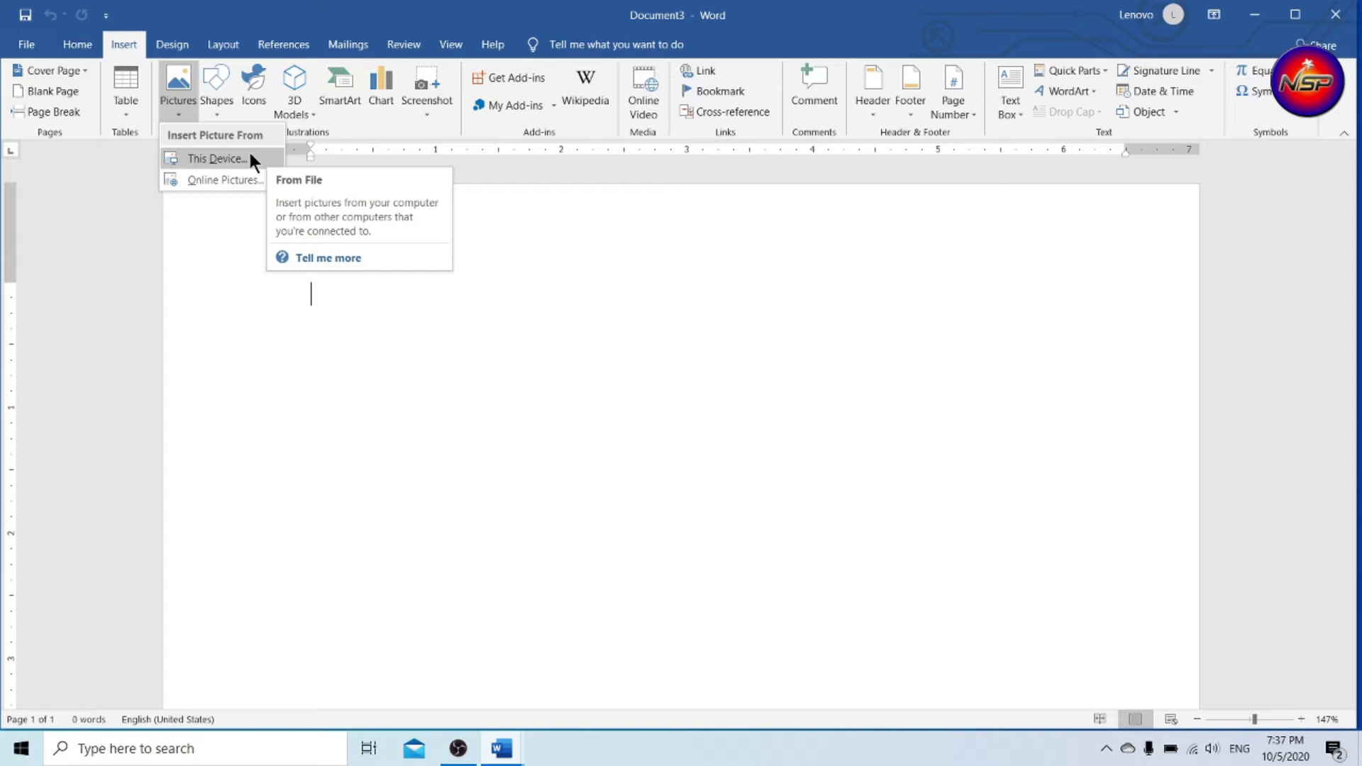
pyautogui.click(243, 162)
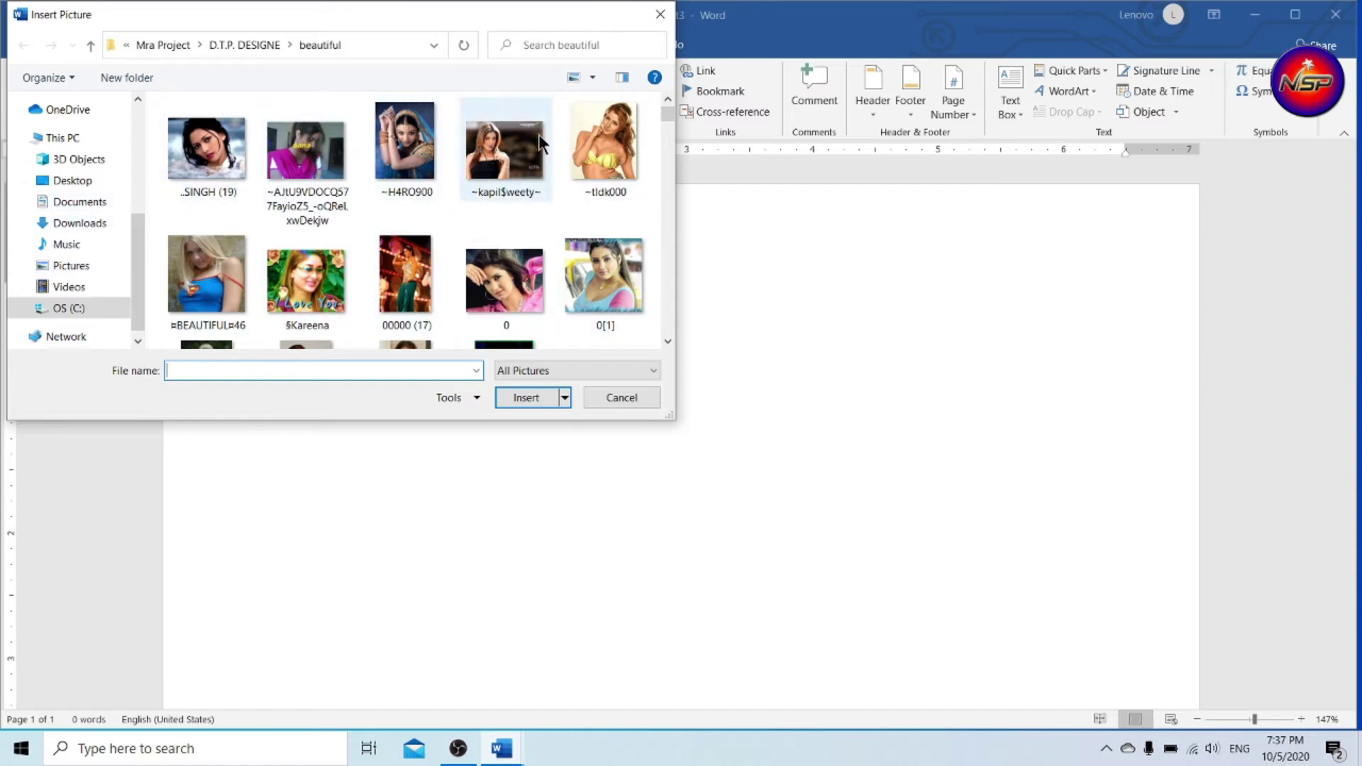
pyautogui.click(516, 168)
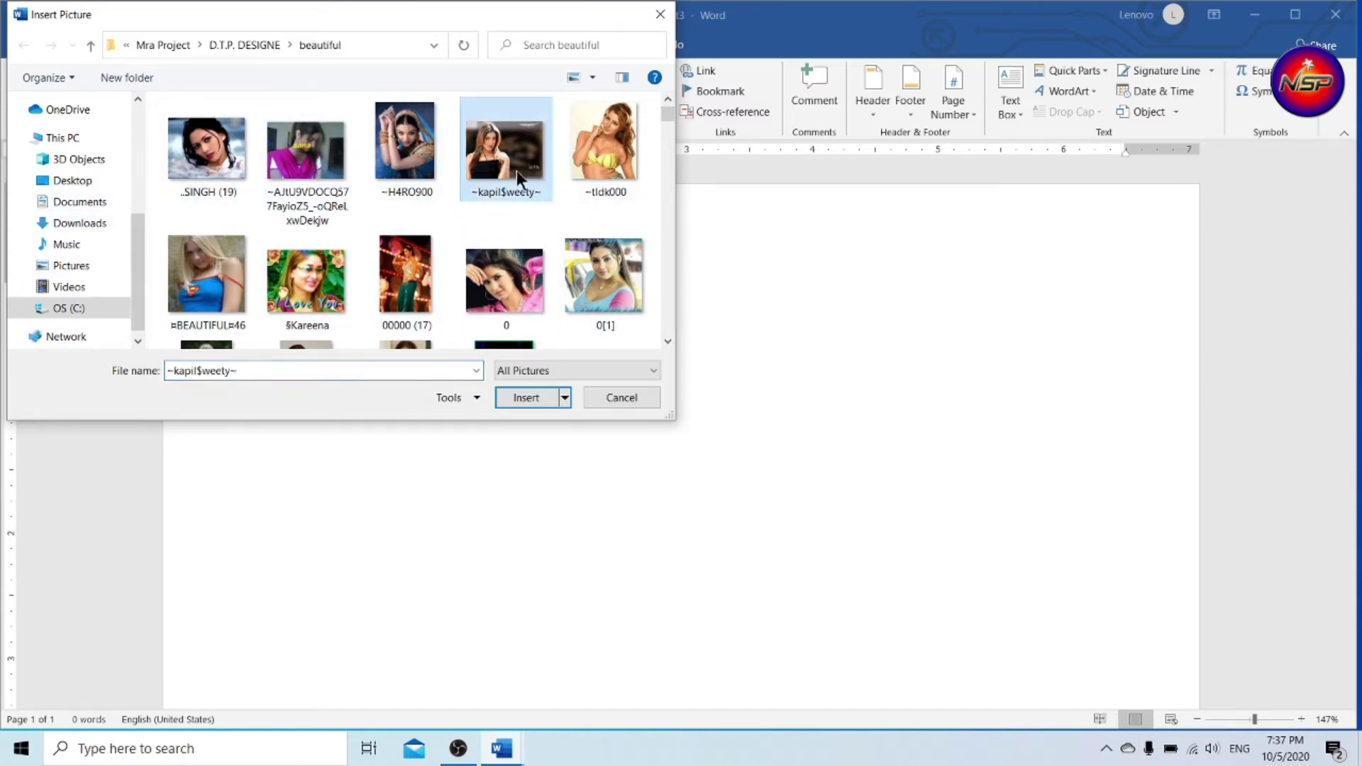
pyautogui.click(525, 394)
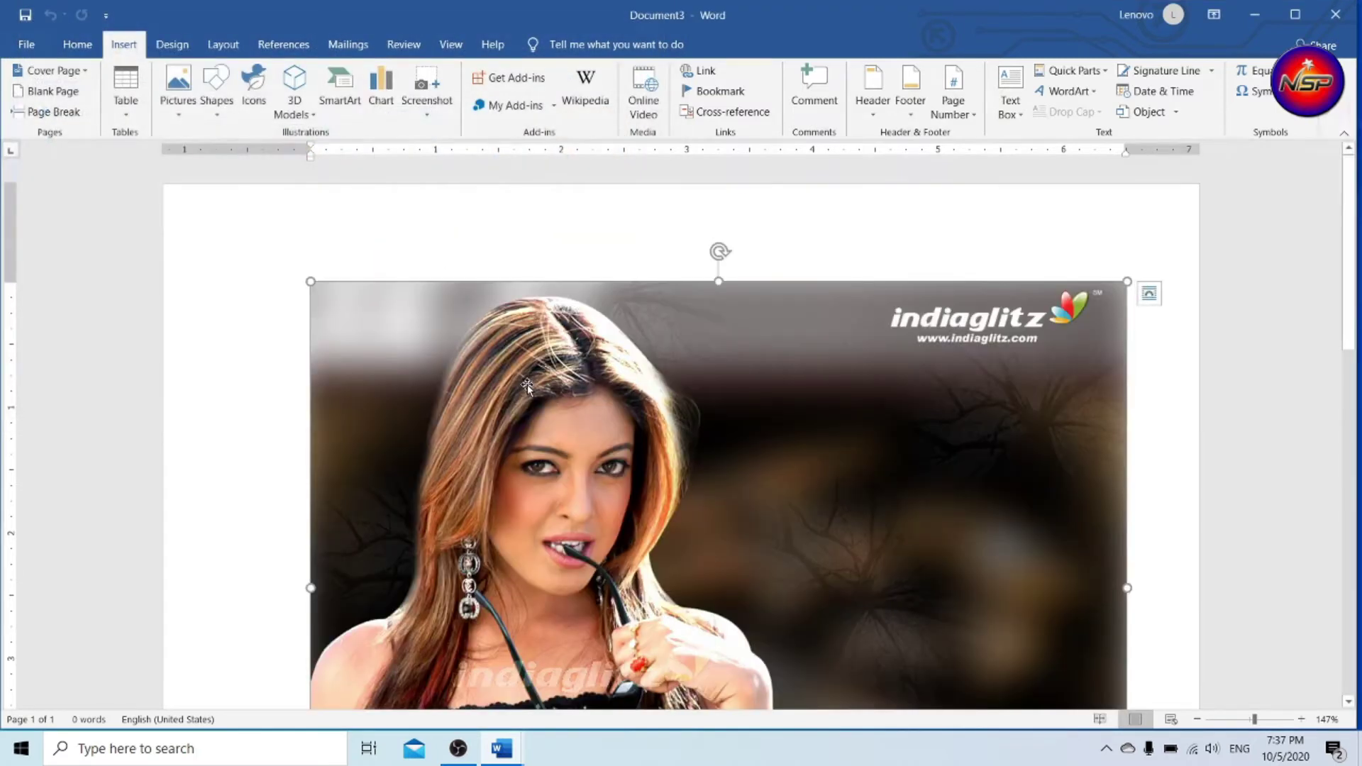
# Shrink the photo proportionally to about 4.07 inches wide, then try dragging it elsewhere
pyautogui.scroll(-3, 527, 385)
pyautogui.scroll(2, 745, 424)
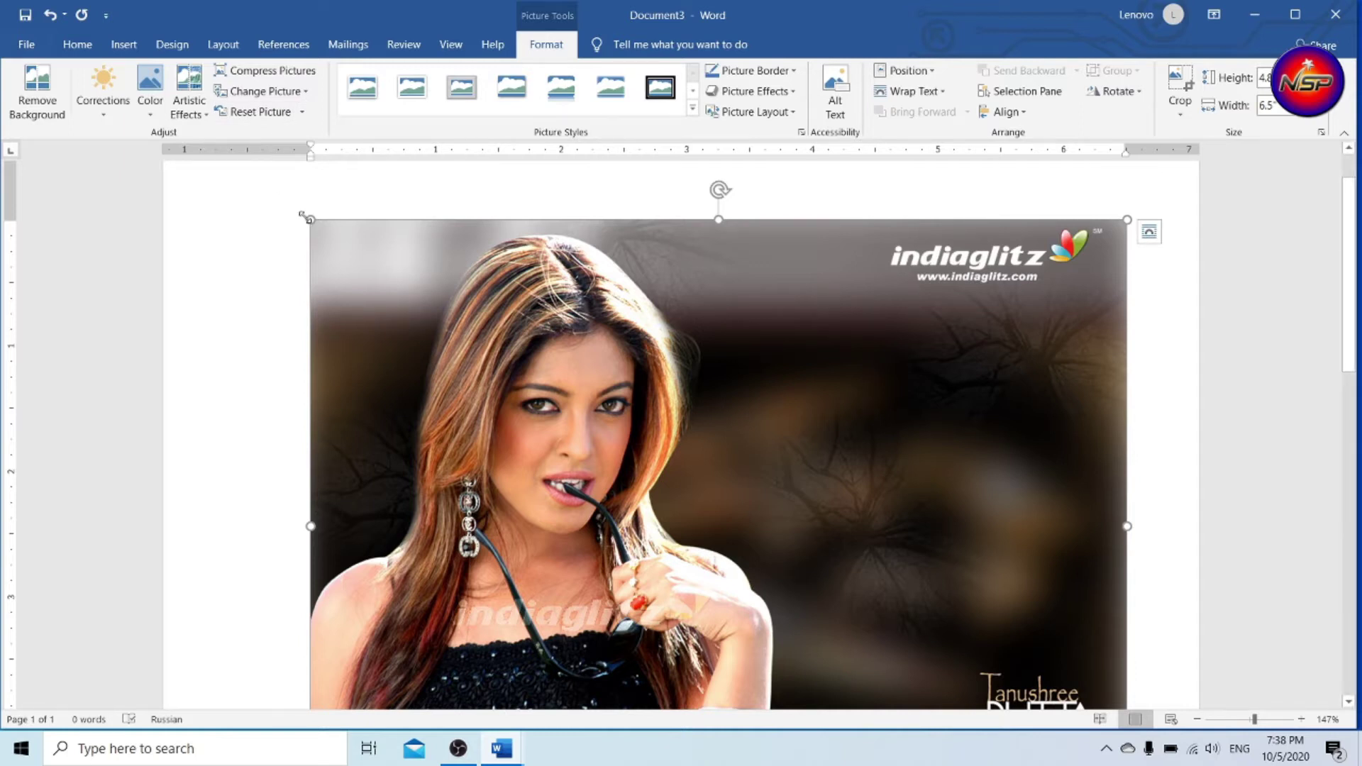
pyautogui.moveTo(304, 215); pyautogui.dragTo(637, 443)
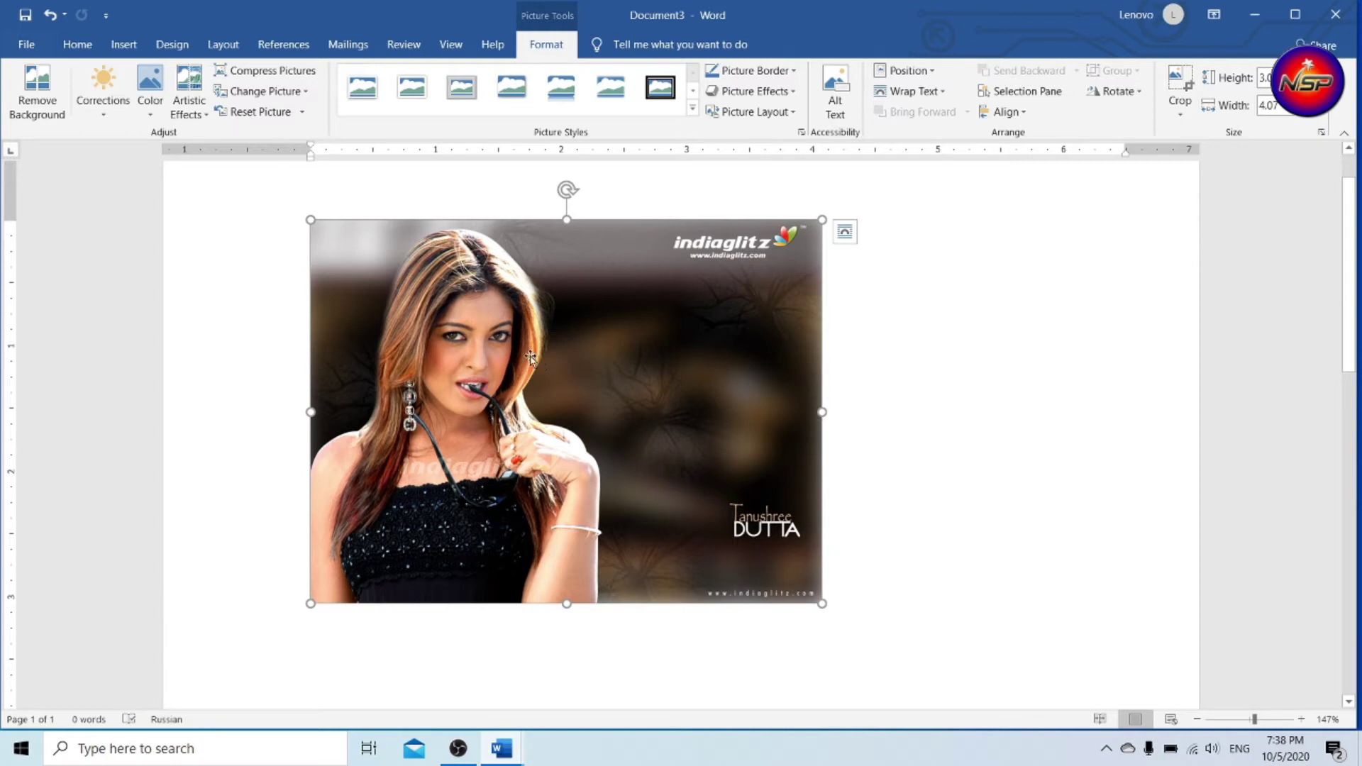
pyautogui.moveTo(543, 340)
pyautogui.mouseDown()
pyautogui.moveTo(659, 491)
pyautogui.moveTo(684, 402)
pyautogui.mouseUp()
pyautogui.moveTo(549, 349); pyautogui.dragTo(543, 424)
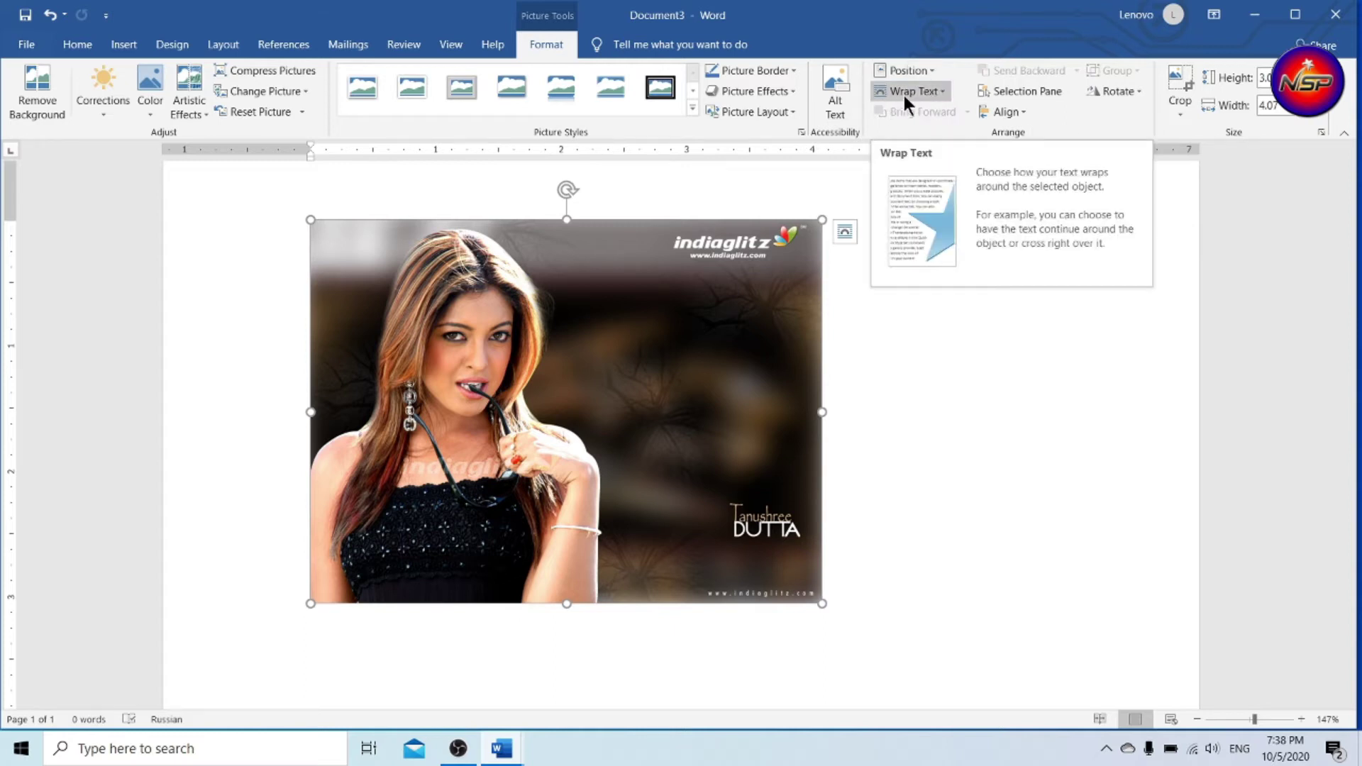
# Set the photo's text wrapping to Through, move it toward the page centre, and shrink it further
pyautogui.click(943, 96)
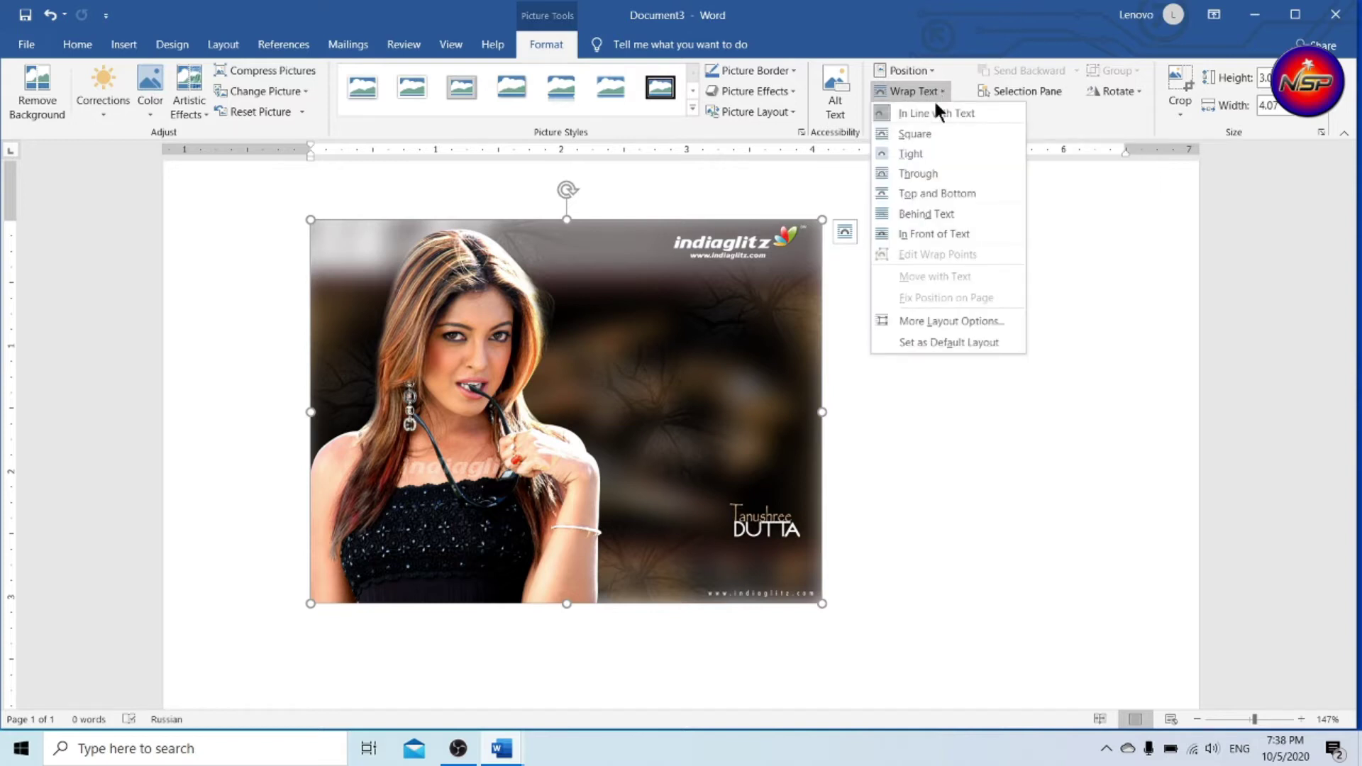
pyautogui.click(918, 173)
pyautogui.moveTo(593, 281)
pyautogui.mouseDown()
pyautogui.moveTo(622, 368)
pyautogui.moveTo(679, 321)
pyautogui.mouseUp()
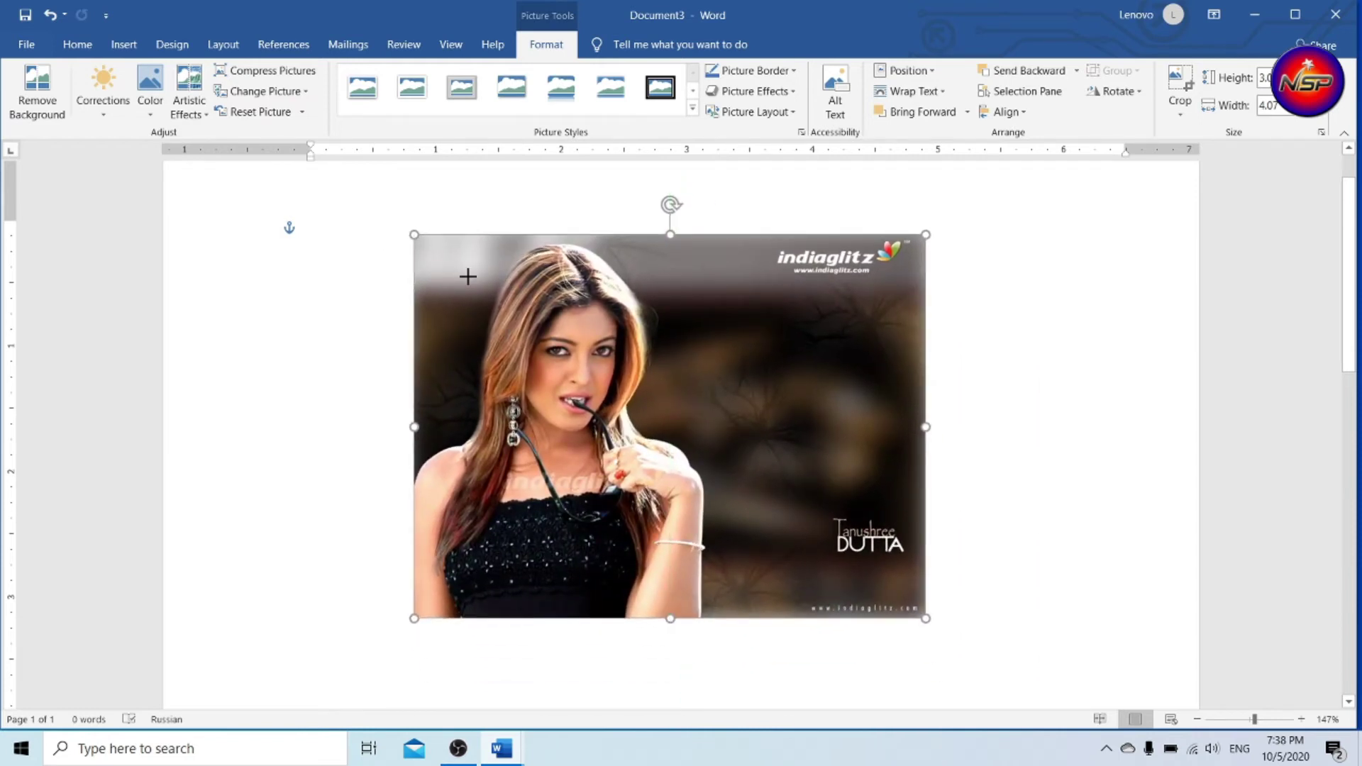
pyautogui.moveTo(414, 235); pyautogui.dragTo(469, 276)
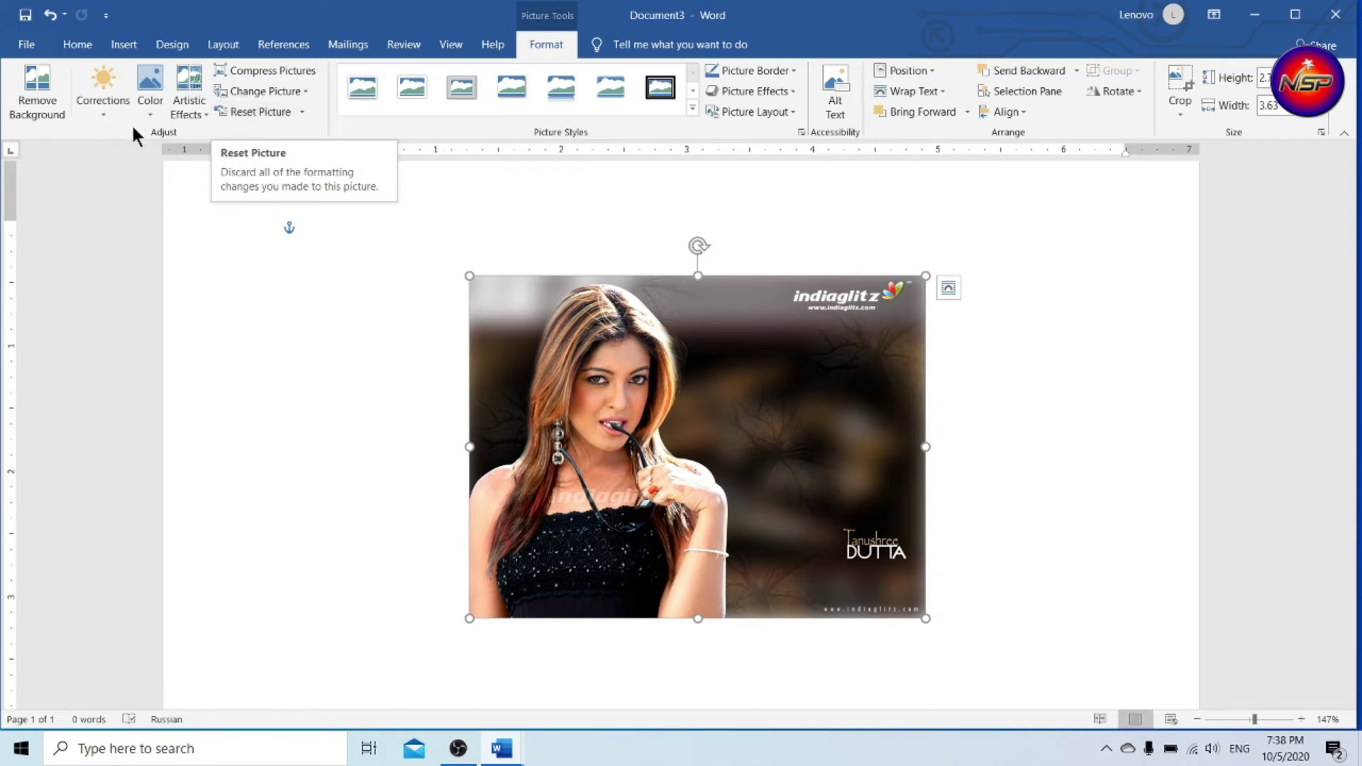
pyautogui.click(37, 104)
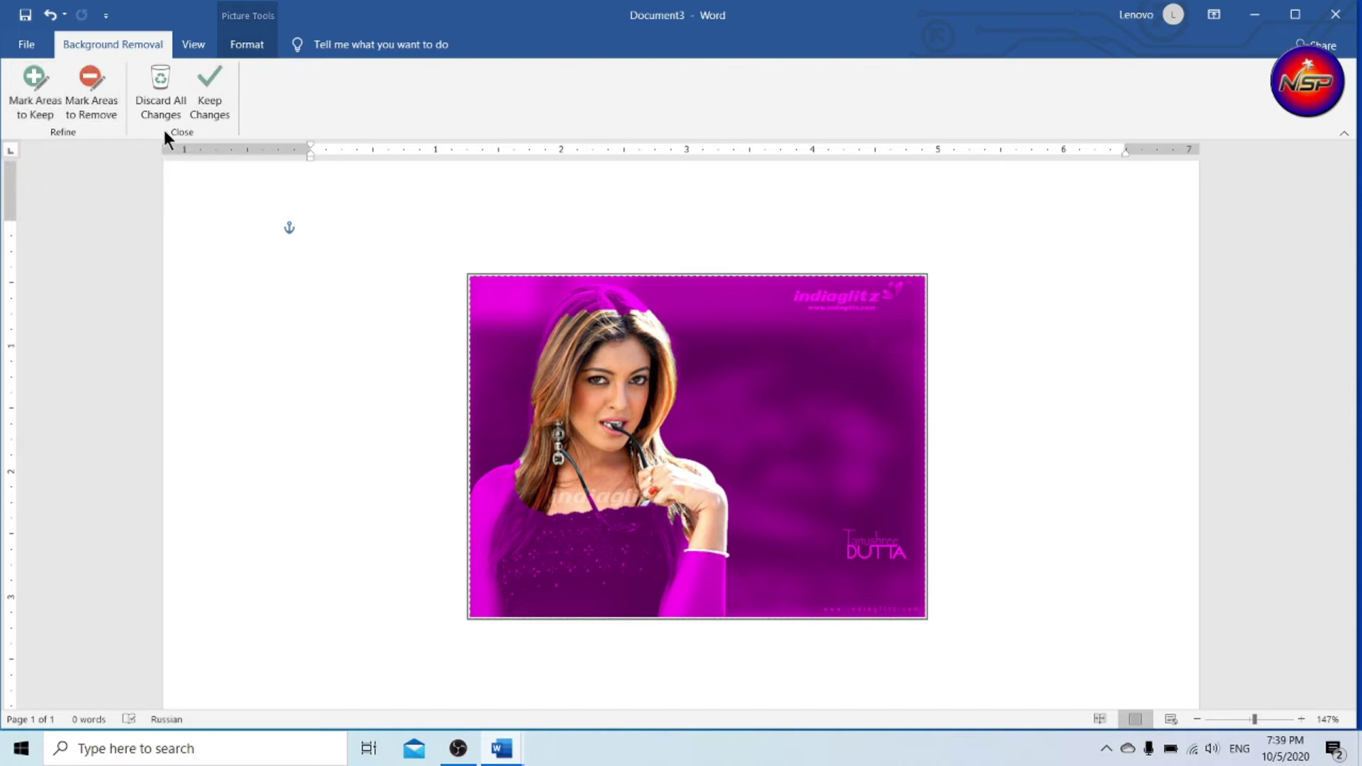
pyautogui.click(41, 122)
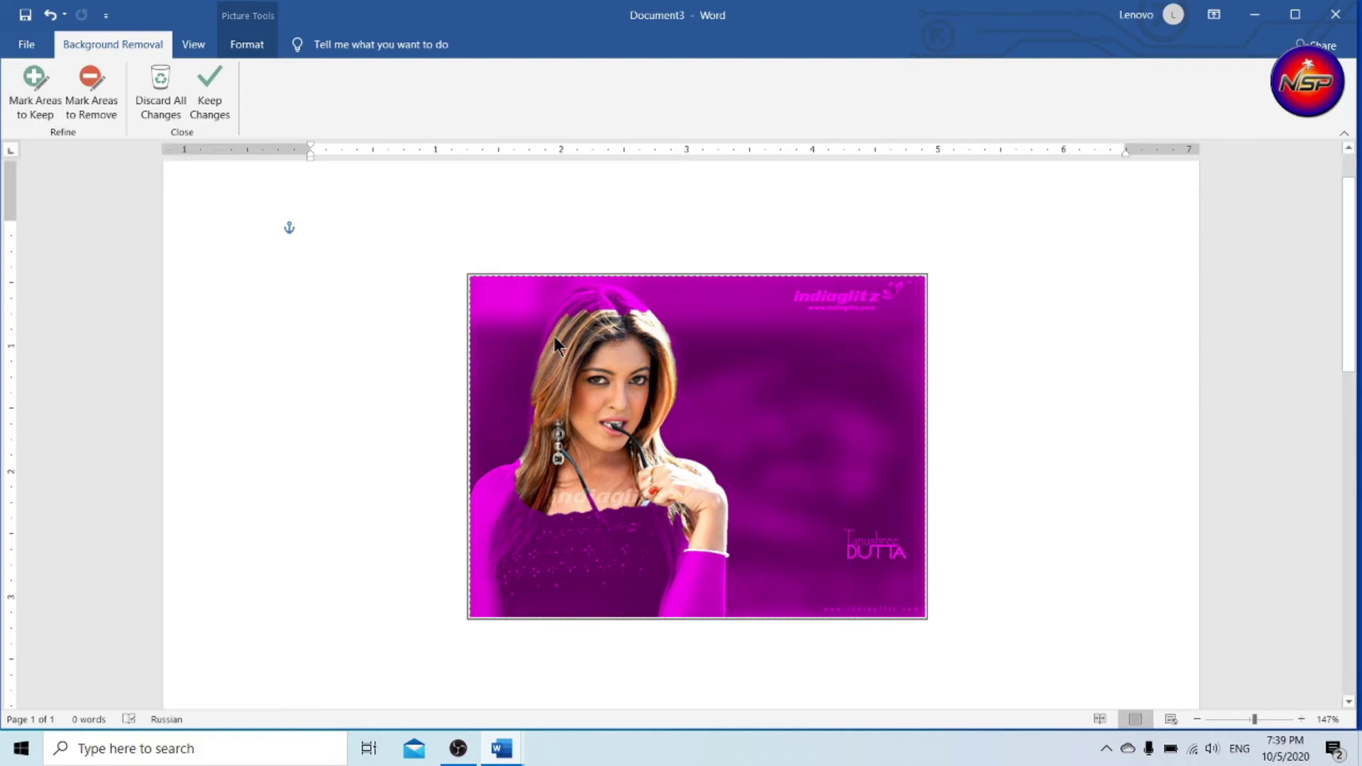
pyautogui.click(44, 94)
pyautogui.moveTo(584, 368); pyautogui.dragTo(583, 368)
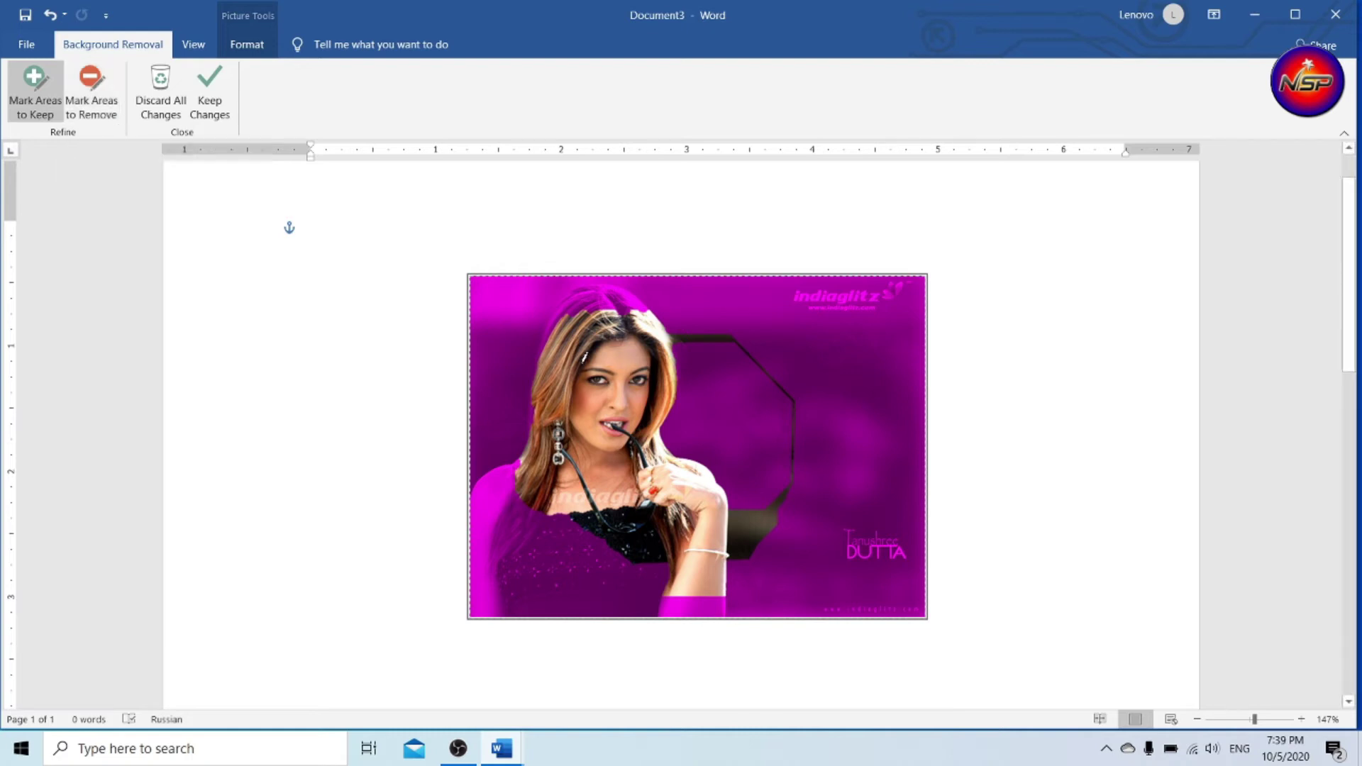
pyautogui.moveTo(583, 335)
pyautogui.mouseDown()
pyautogui.moveTo(585, 307)
pyautogui.moveTo(563, 387)
pyautogui.mouseUp()
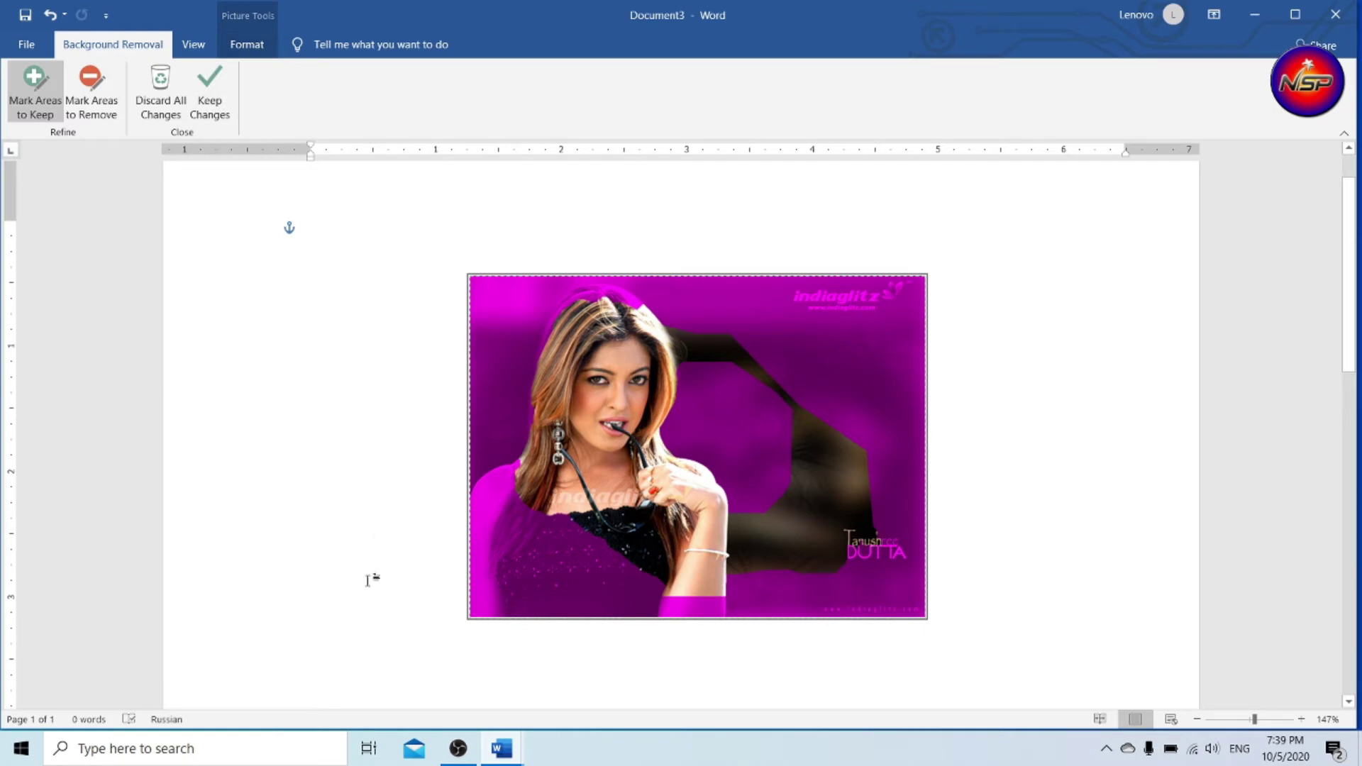
pyautogui.click(168, 95)
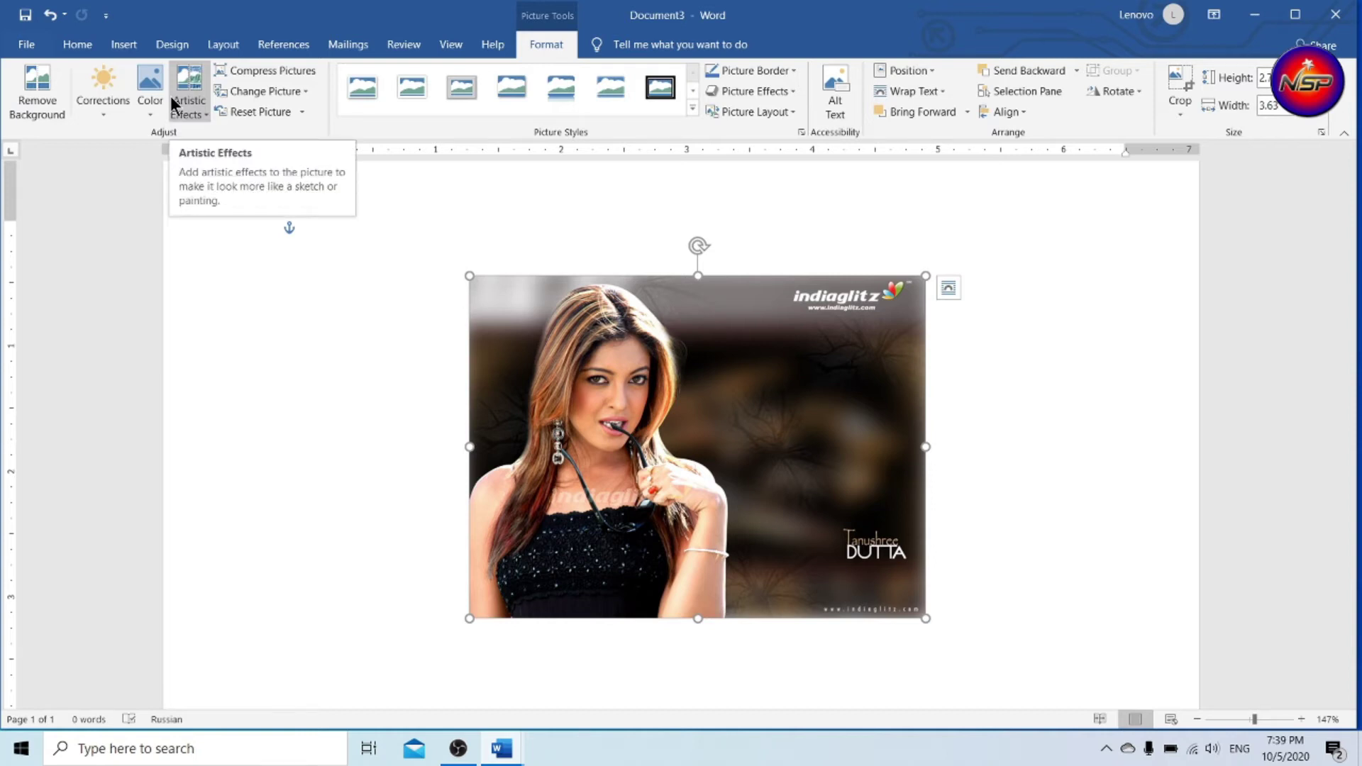
# Try the Brightness +40% Contrast +20% correction, then reset the picture to its original colours
pyautogui.click(103, 109)
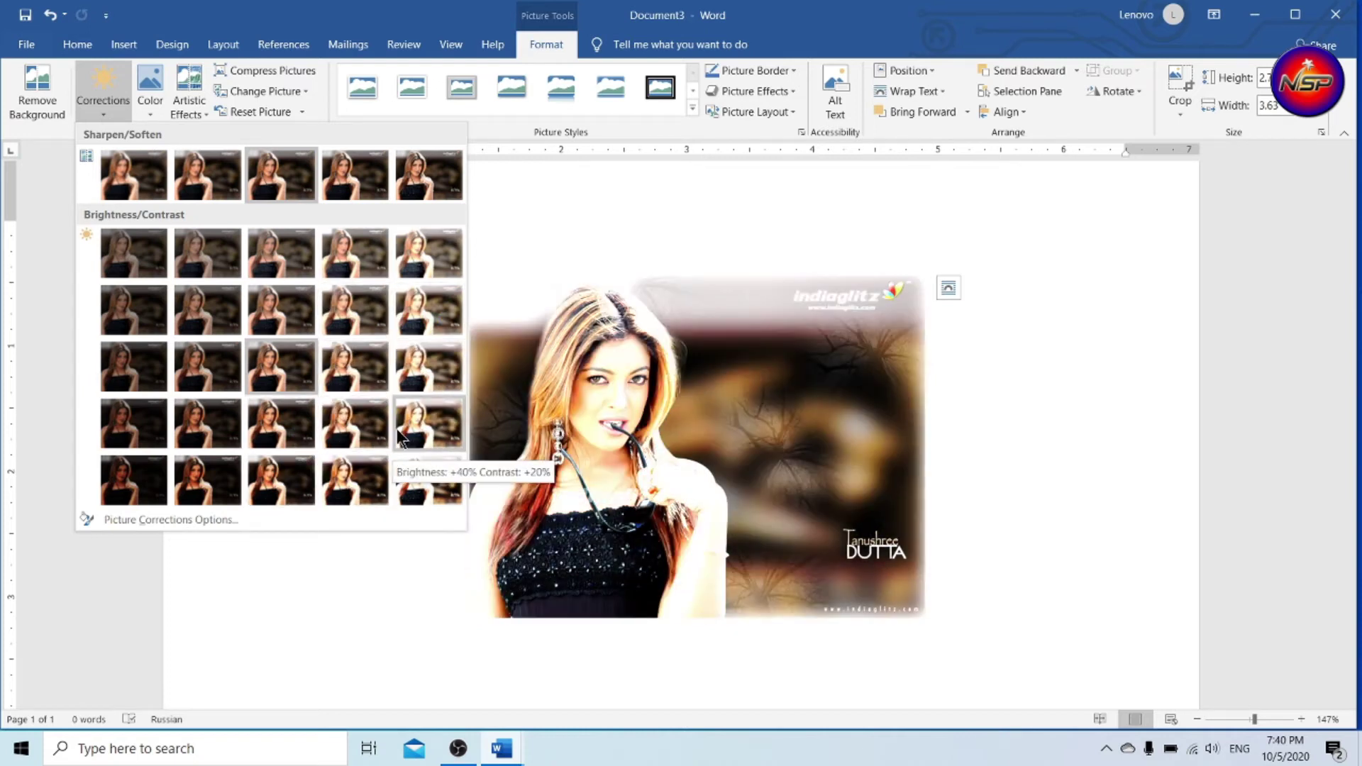
pyautogui.click(423, 369)
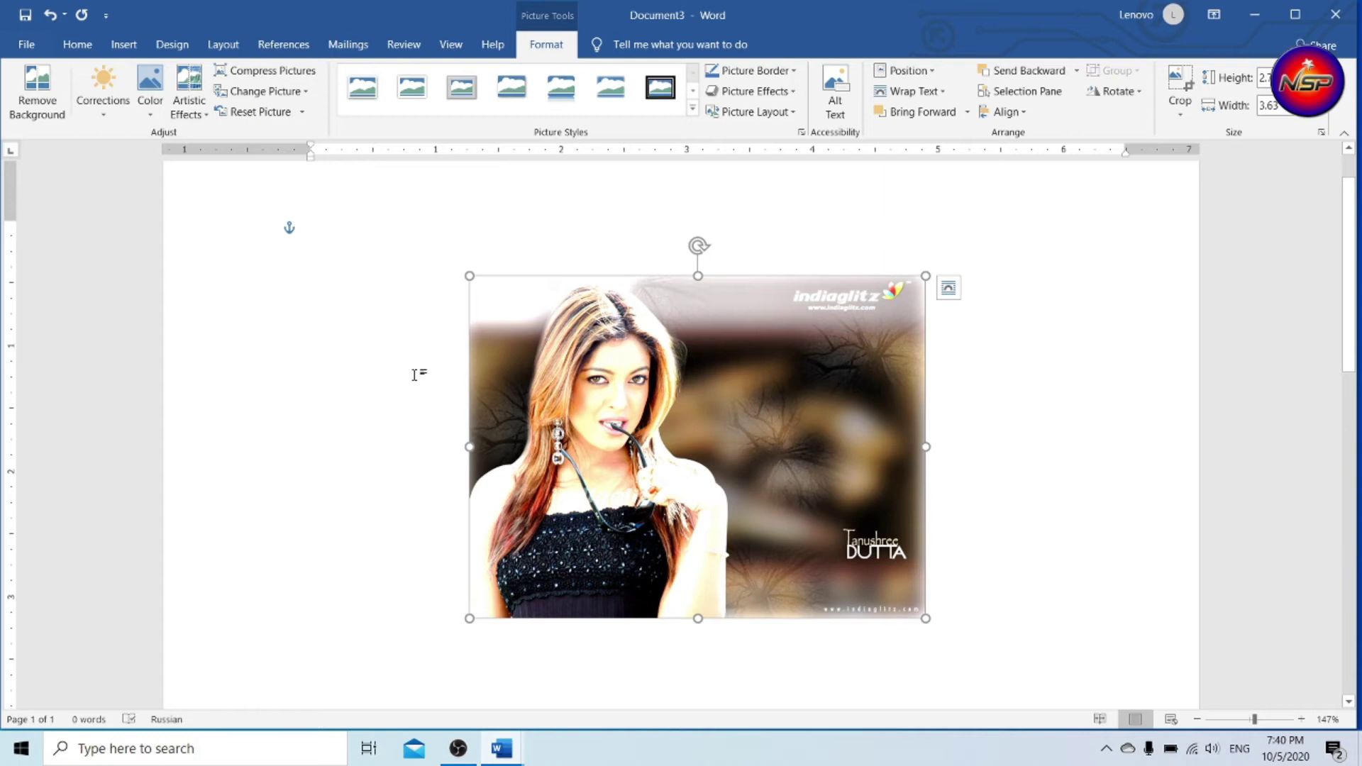
pyautogui.click(276, 111)
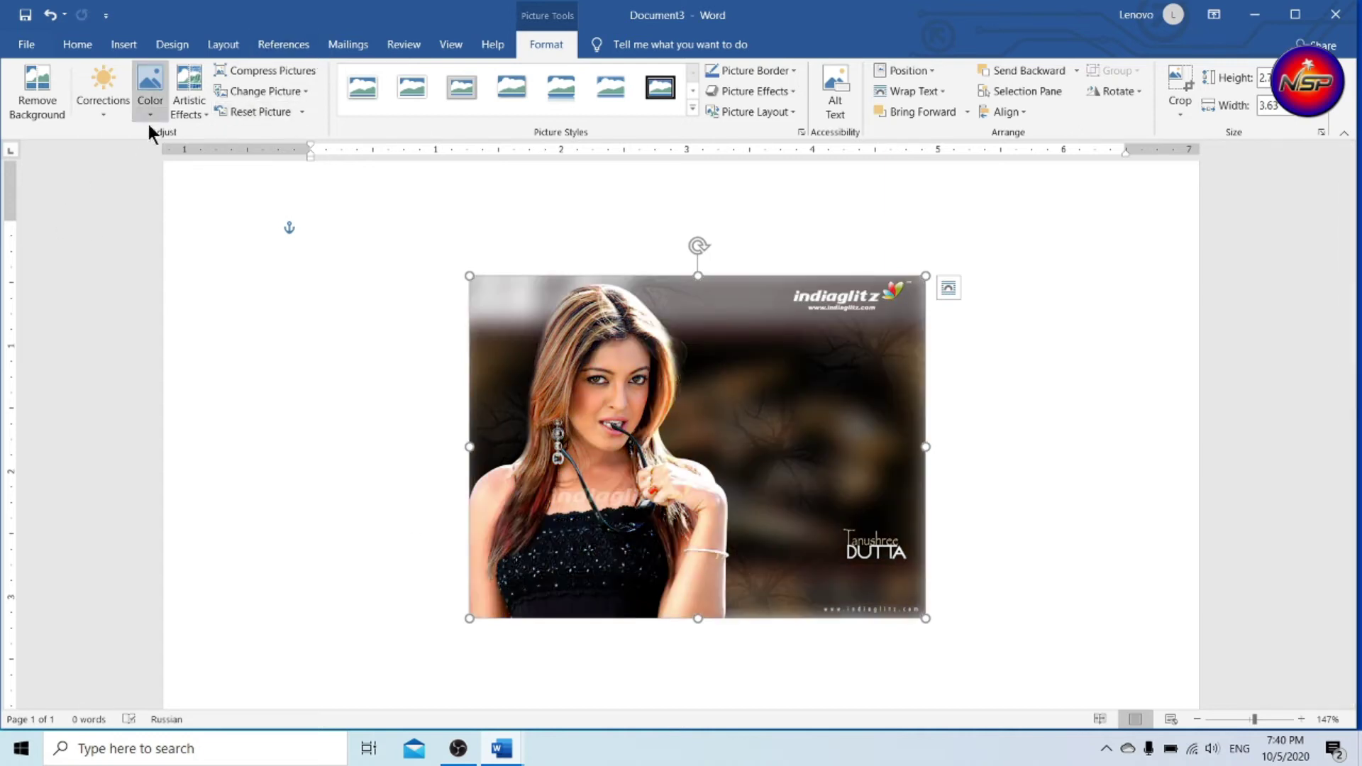
pyautogui.click(100, 110)
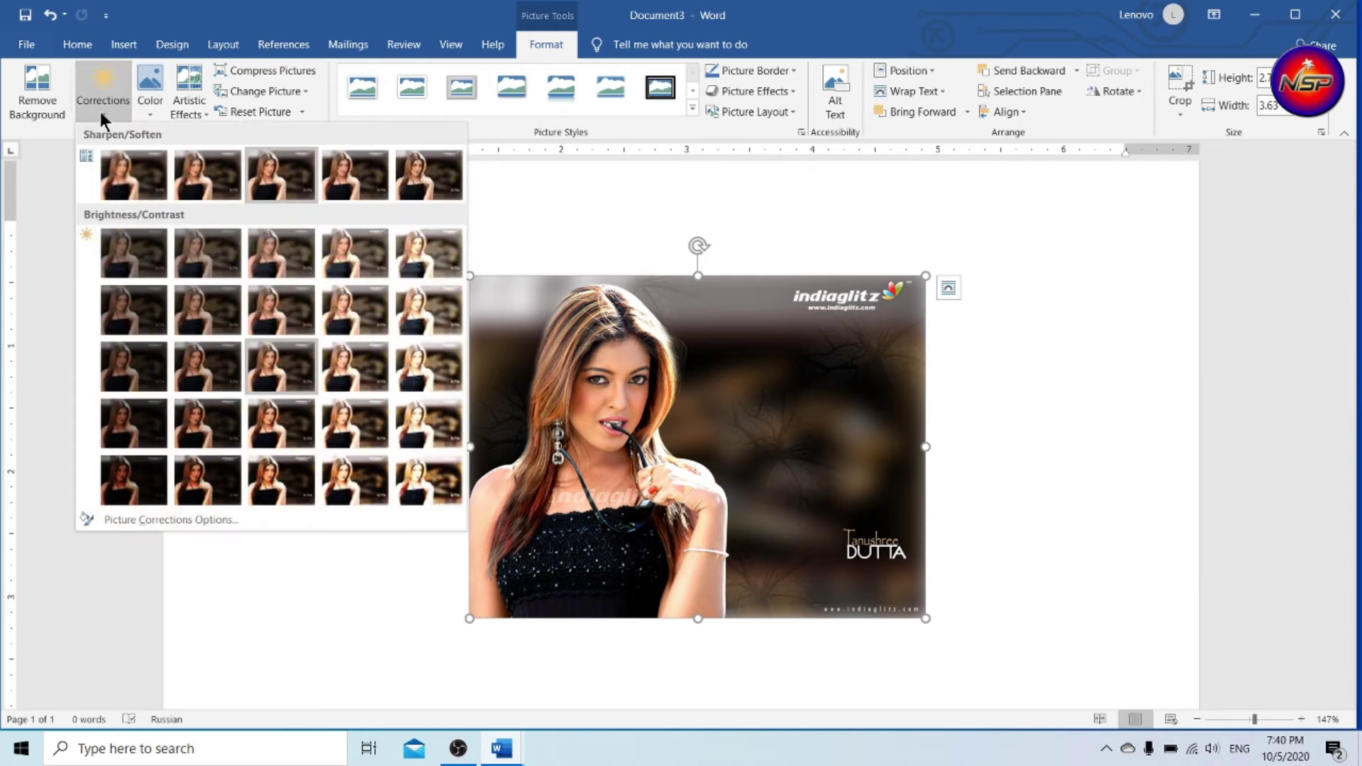
# Test Sharpness 51% and Brightness 5% in Picture Corrections Options, then reset both to 0%
pyautogui.click(157, 525)
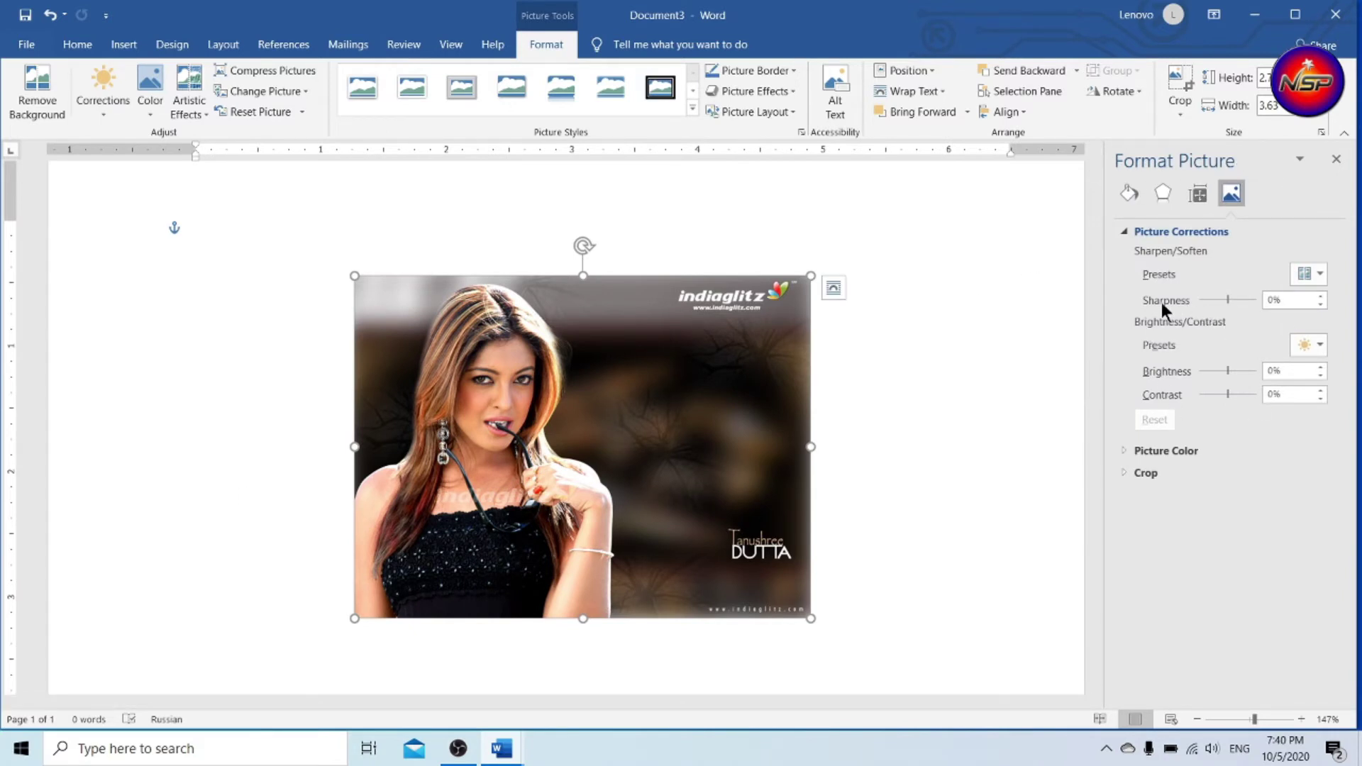
pyautogui.moveTo(1230, 300); pyautogui.dragTo(1245, 298)
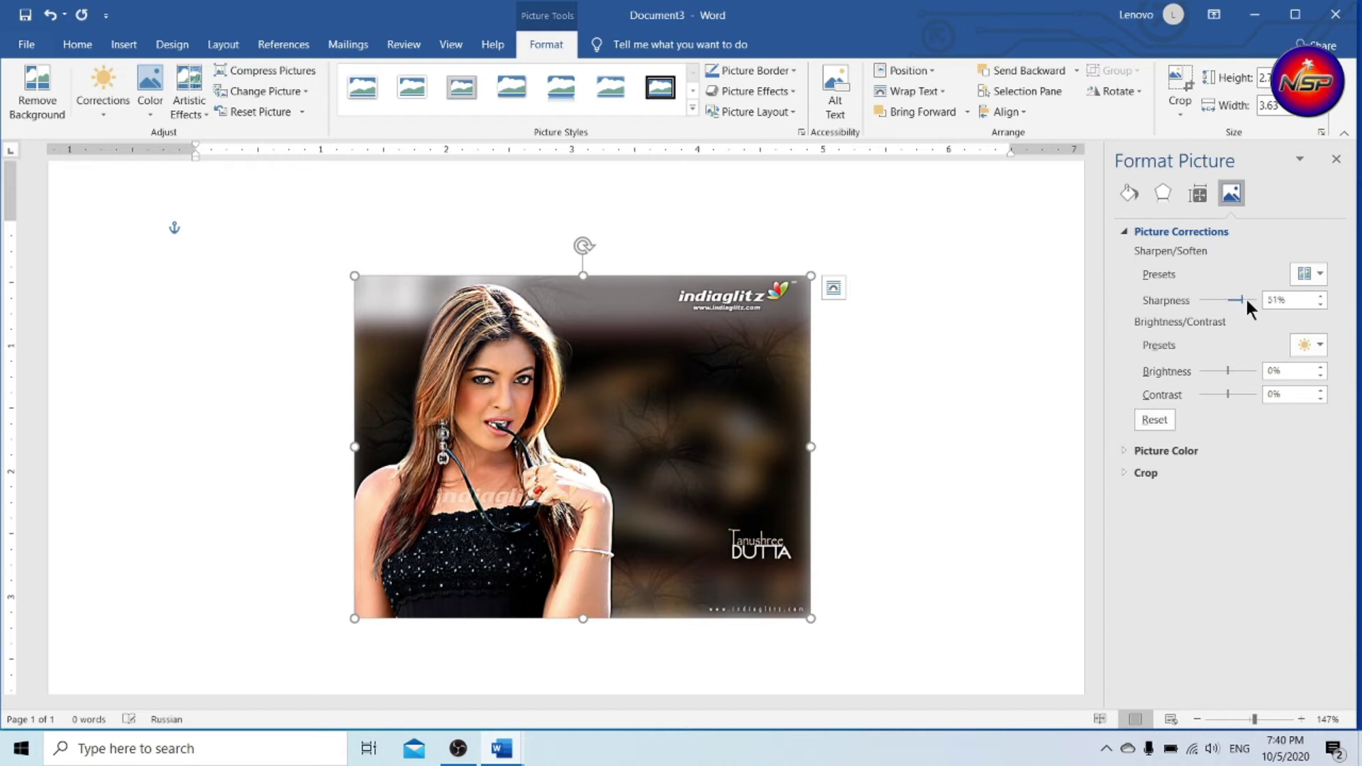
pyautogui.click(1234, 370)
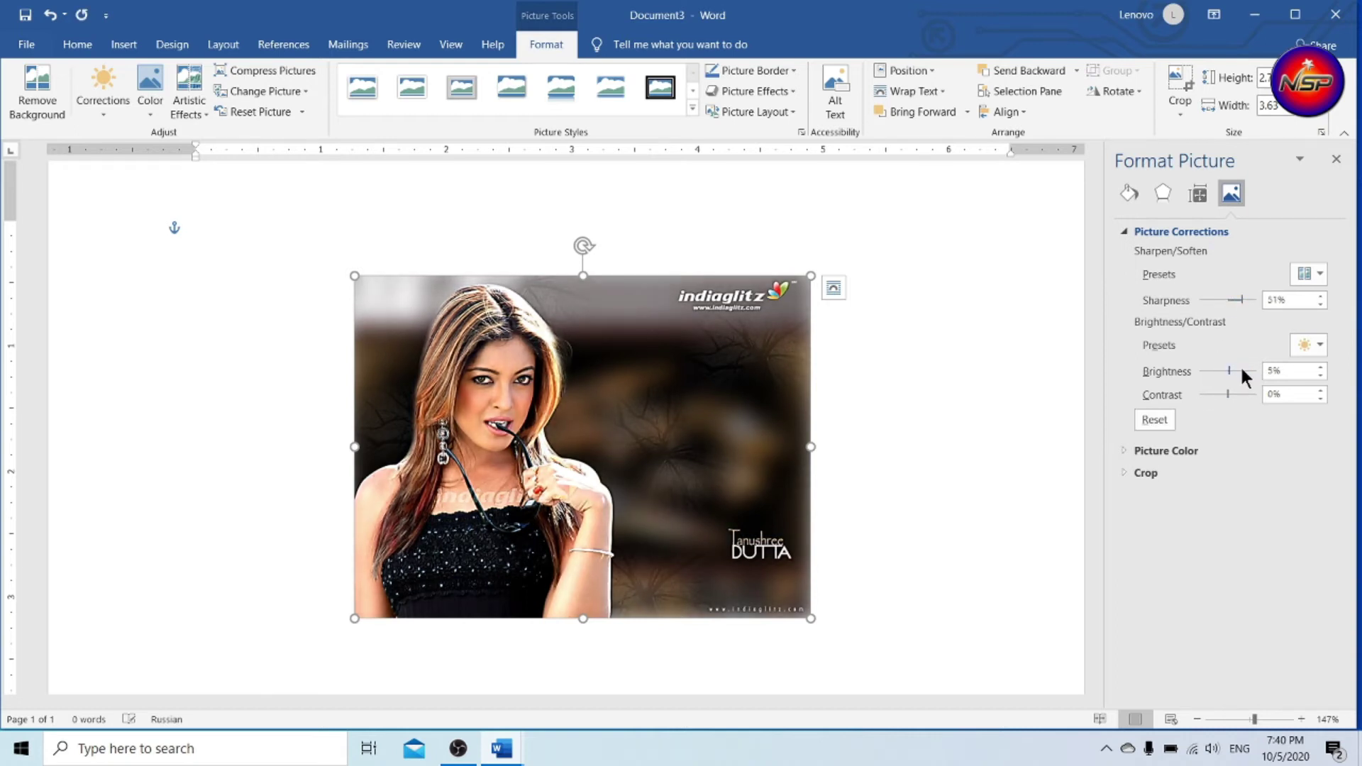
pyautogui.click(1156, 420)
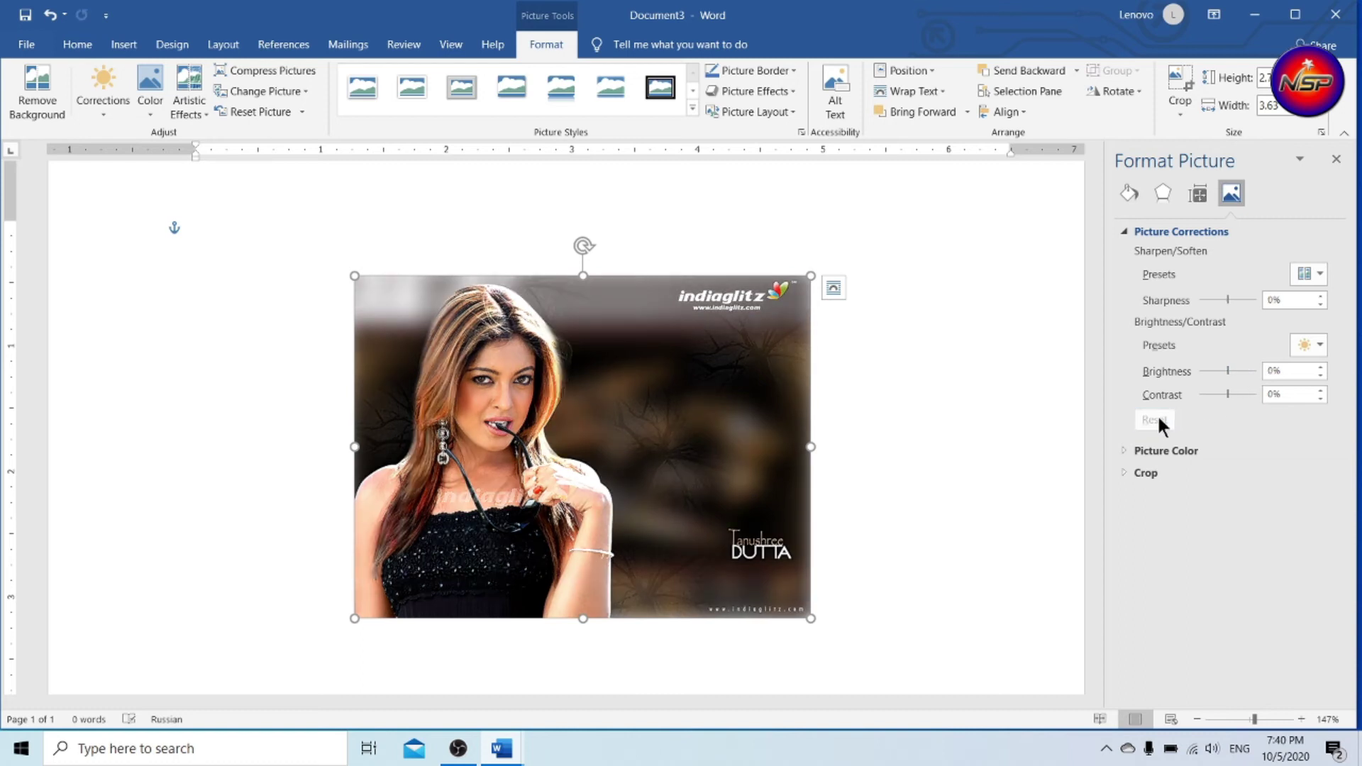
pyautogui.click(1337, 159)
pyautogui.click(146, 113)
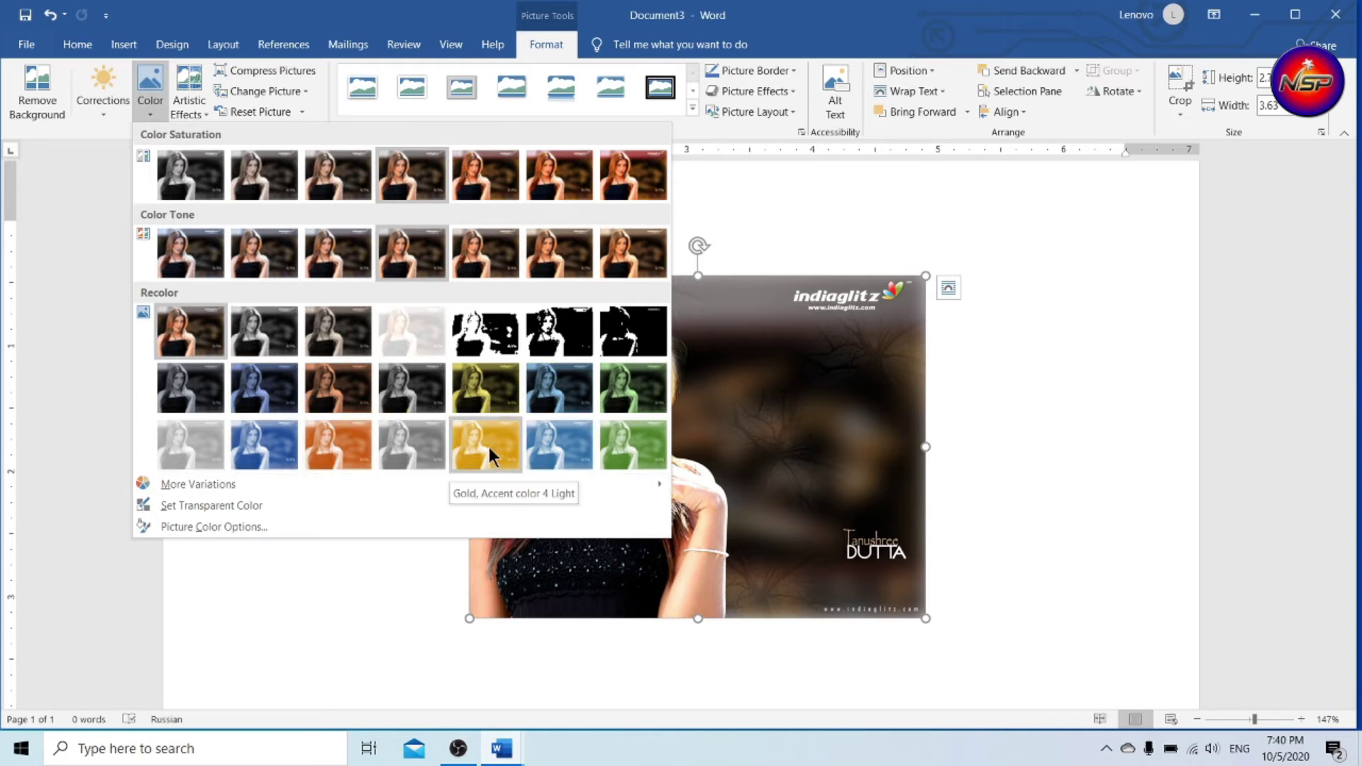
pyautogui.click(488, 447)
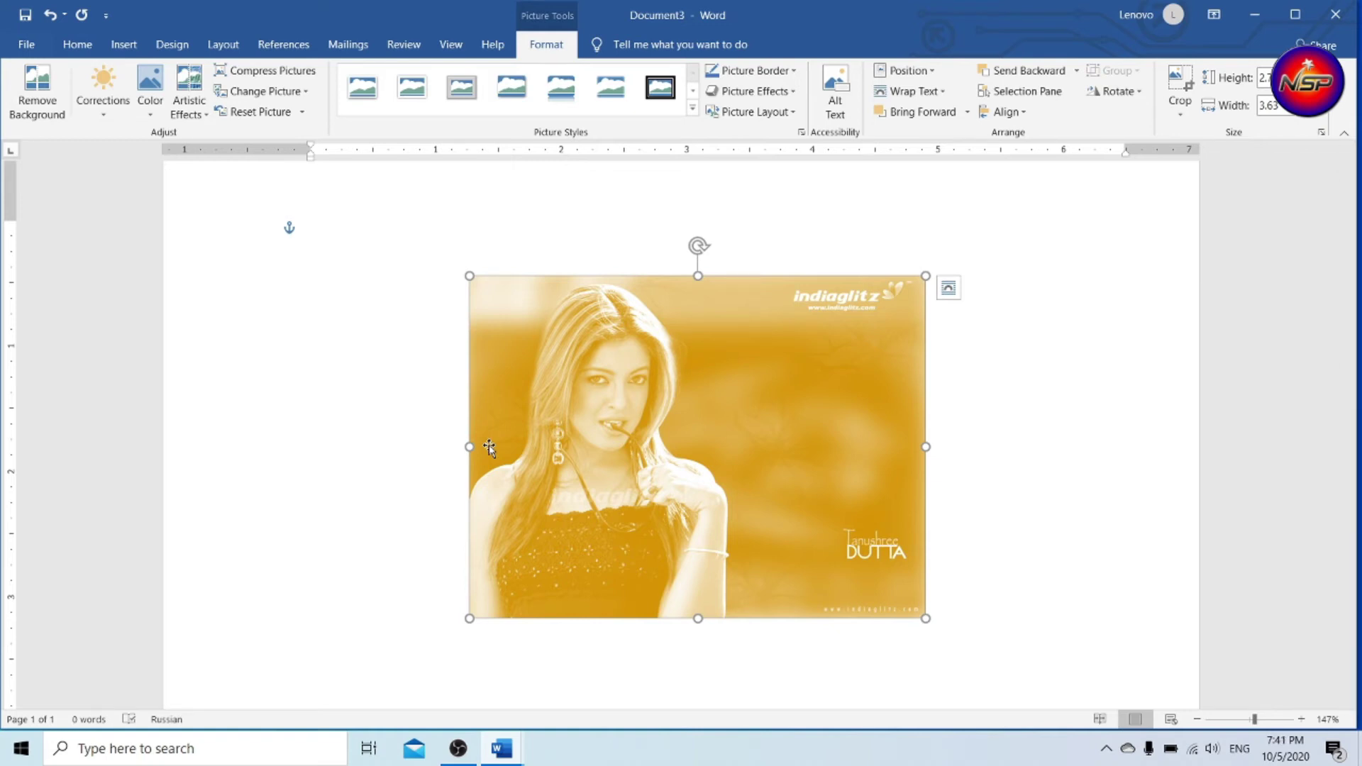
pyautogui.click(252, 114)
pyautogui.click(146, 113)
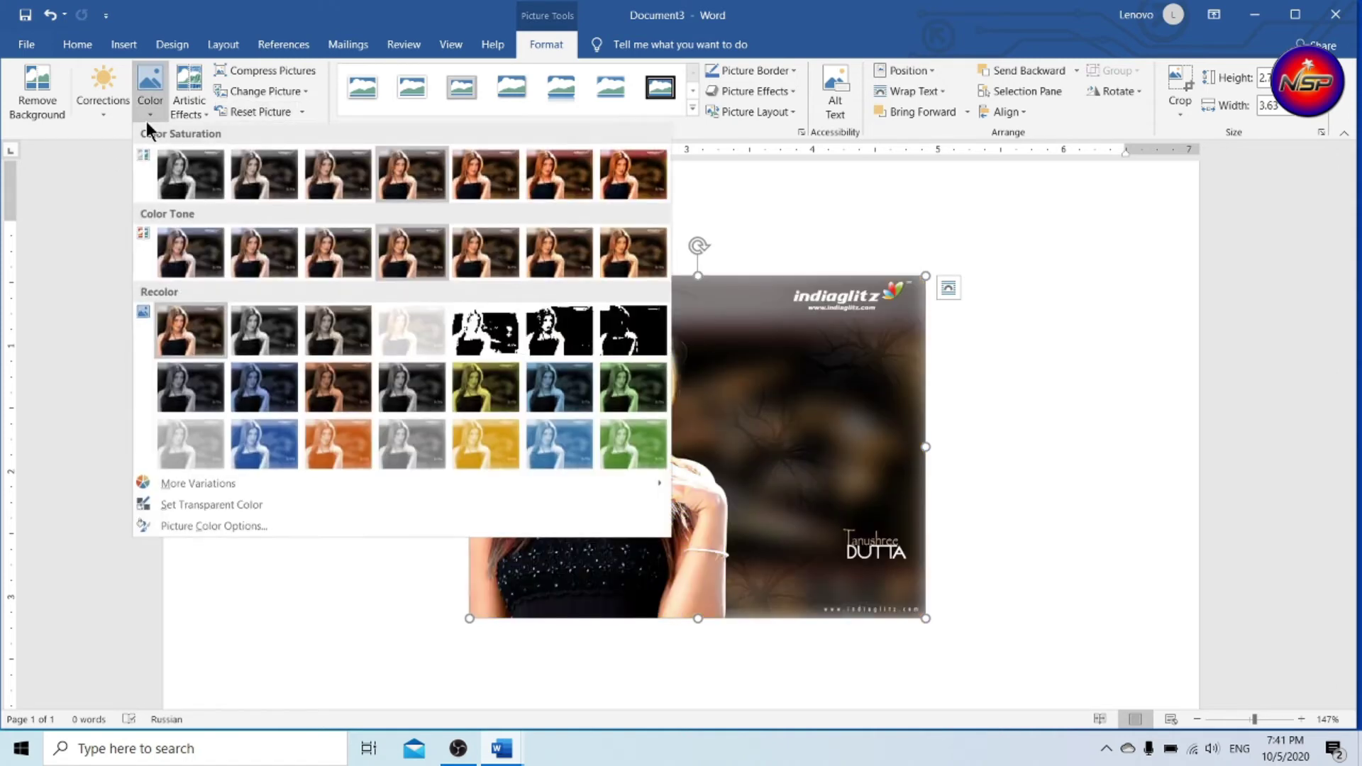
pyautogui.moveTo(198, 484)
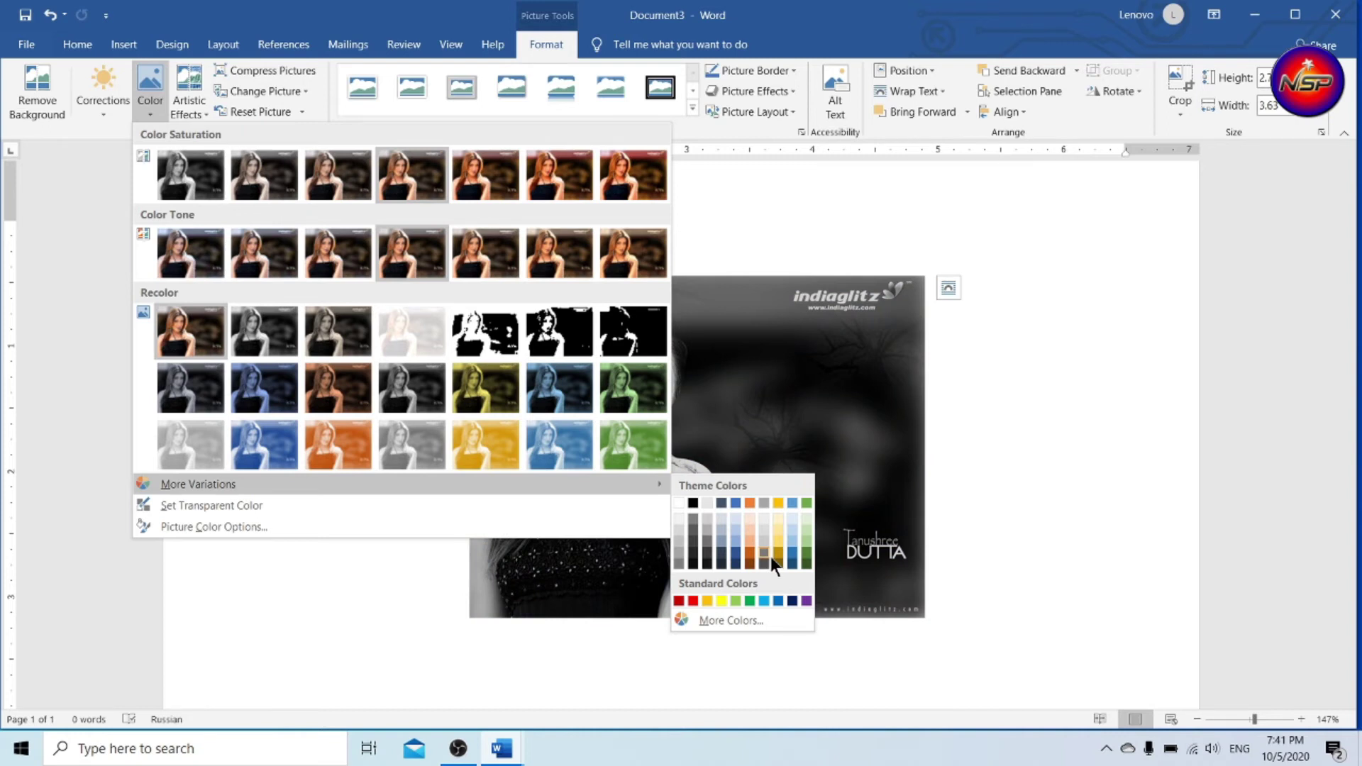
# Pick the light blue #66CCFF in the More Colors picker for recolouring the photo
pyautogui.click(717, 620)
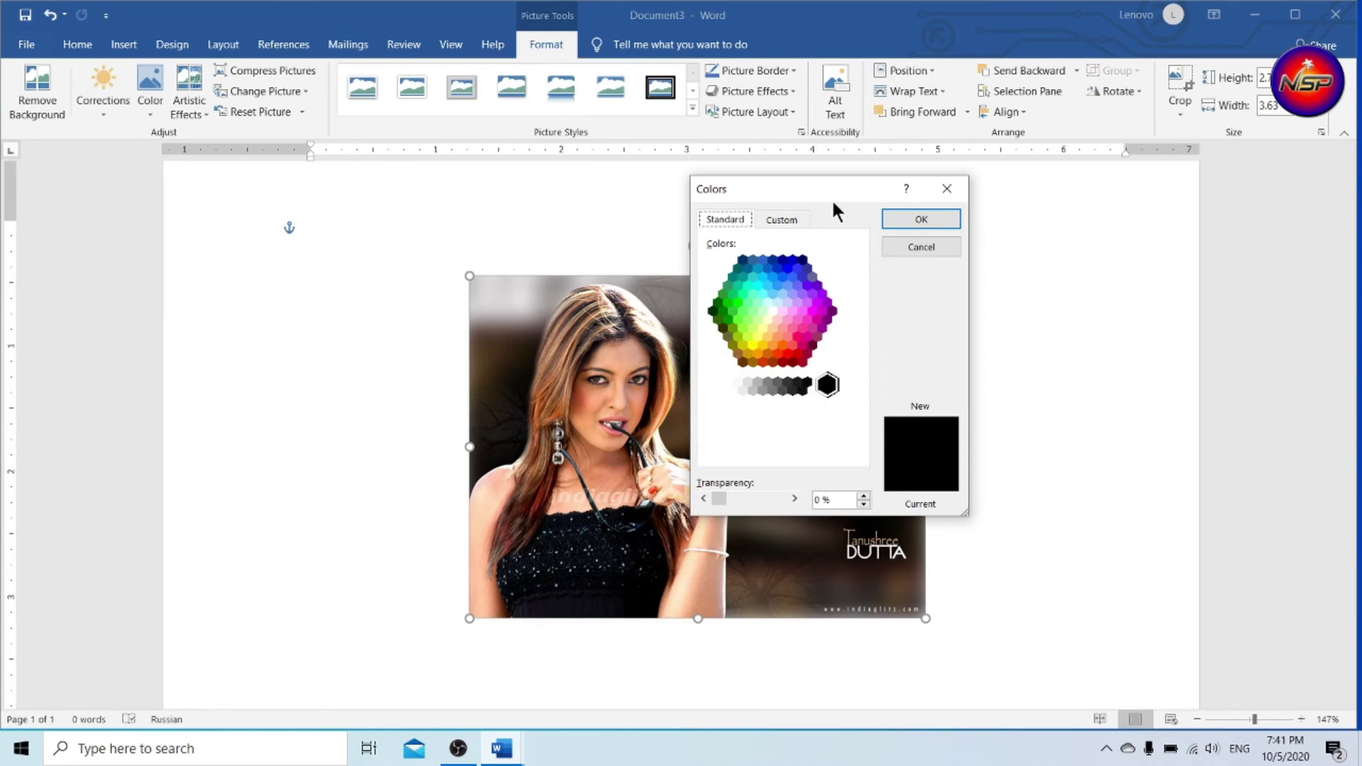
pyautogui.moveTo(833, 203); pyautogui.dragTo(1036, 228)
pyautogui.click(980, 346)
pyautogui.click(972, 327)
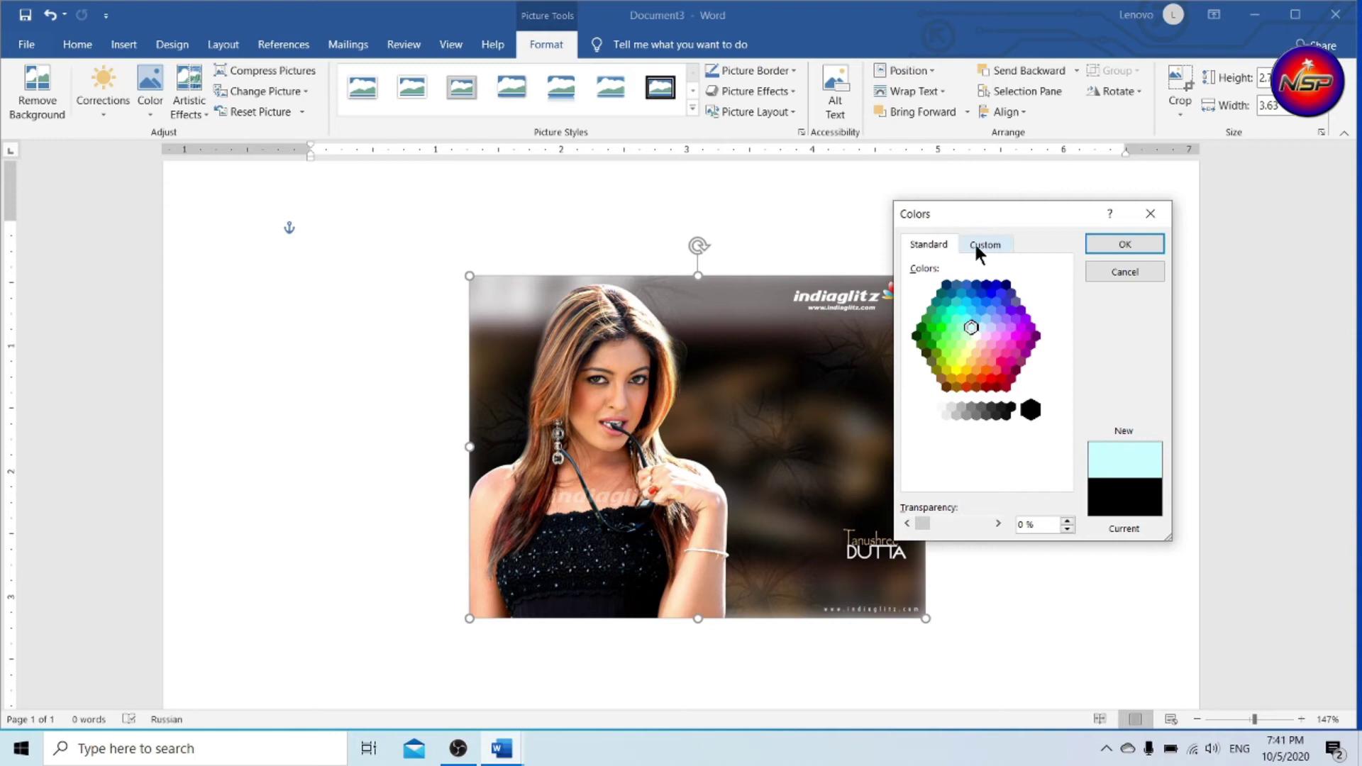
pyautogui.click(963, 320)
pyautogui.click(951, 316)
pyautogui.click(956, 320)
pyautogui.click(976, 316)
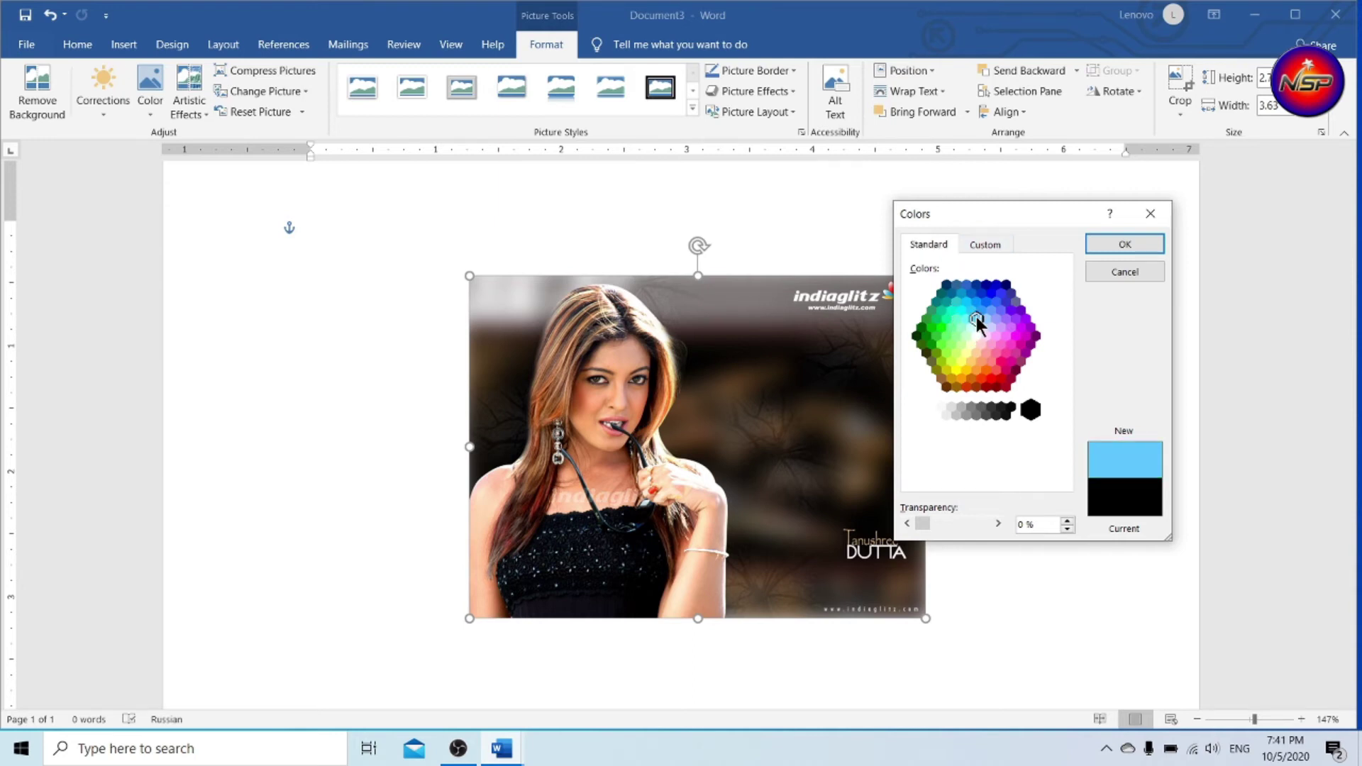
# Darken it to a custom blue #0DAEFF, apply the tint, then undo it
pyautogui.click(986, 244)
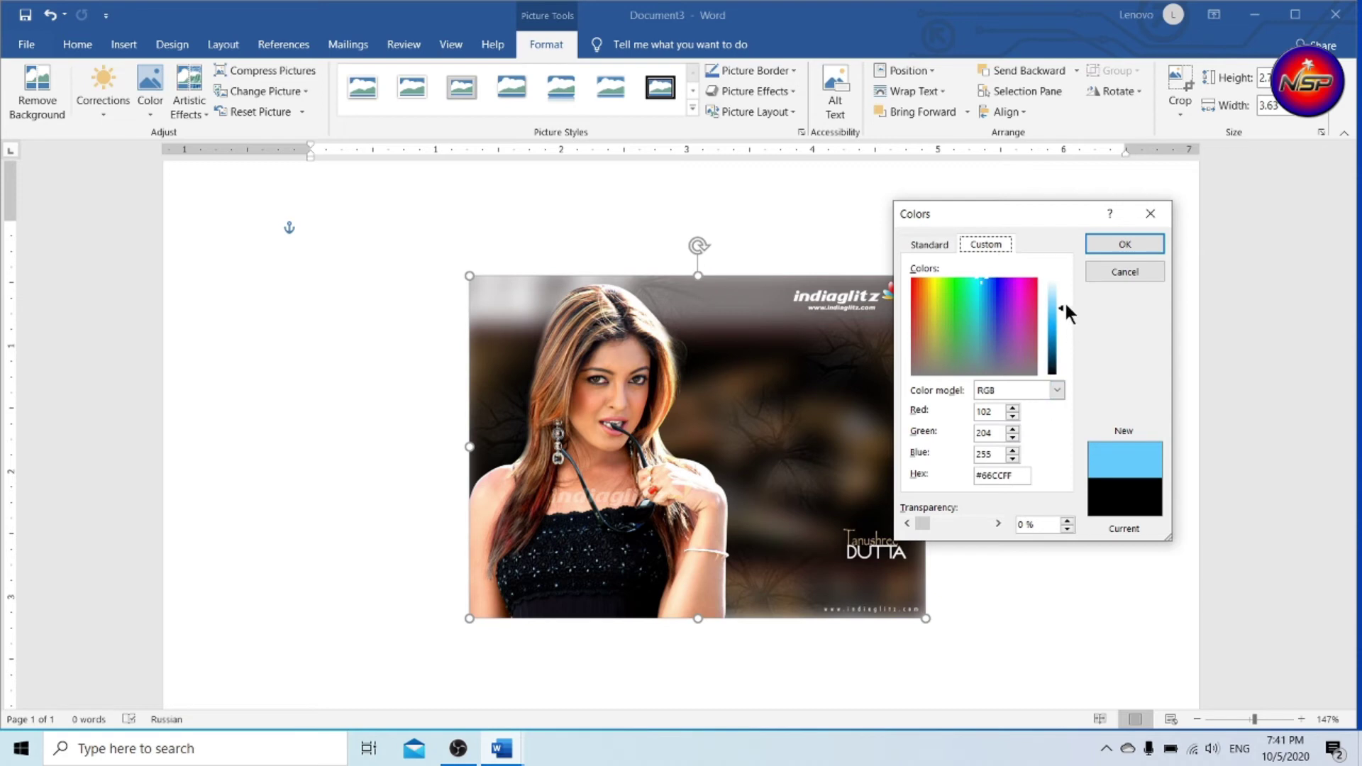
pyautogui.moveTo(1062, 303)
pyautogui.mouseDown()
pyautogui.moveTo(1063, 338)
pyautogui.moveTo(1066, 323)
pyautogui.mouseUp()
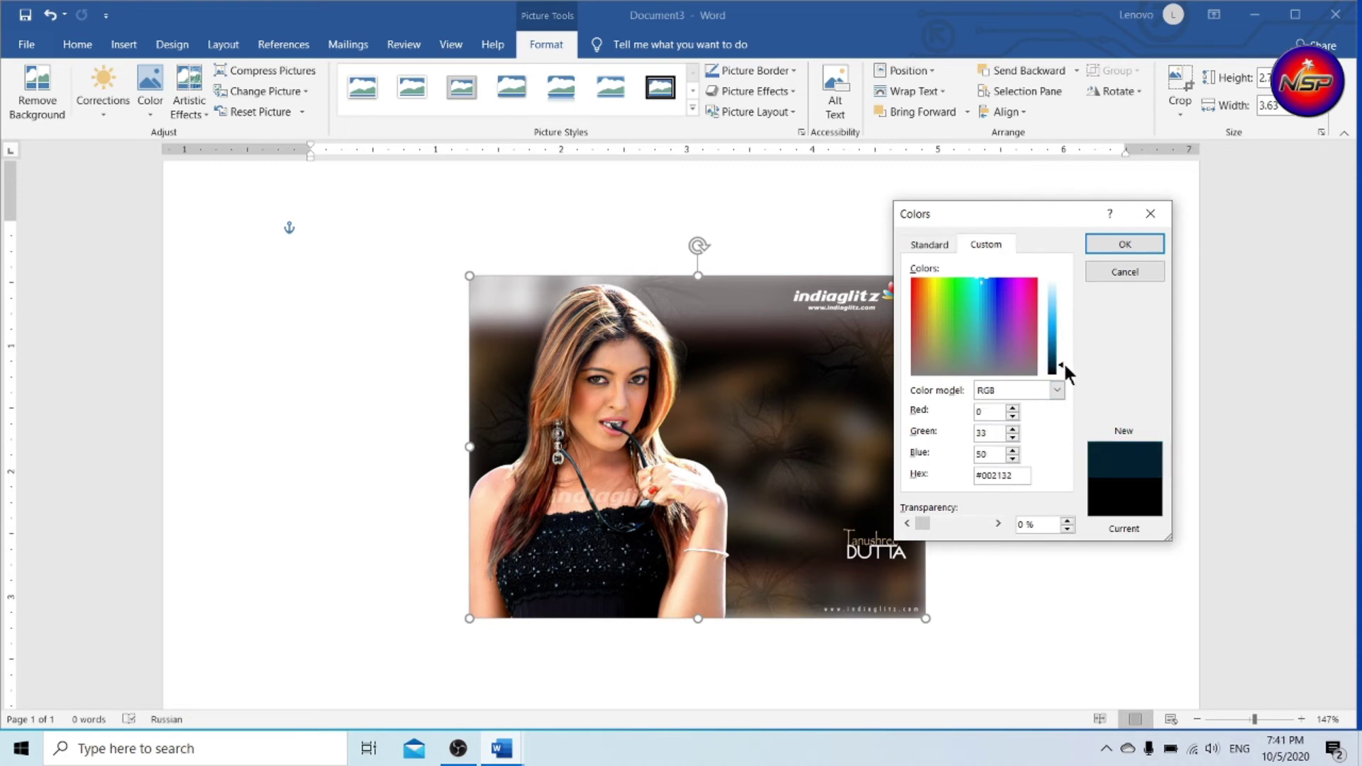
pyautogui.click(1144, 244)
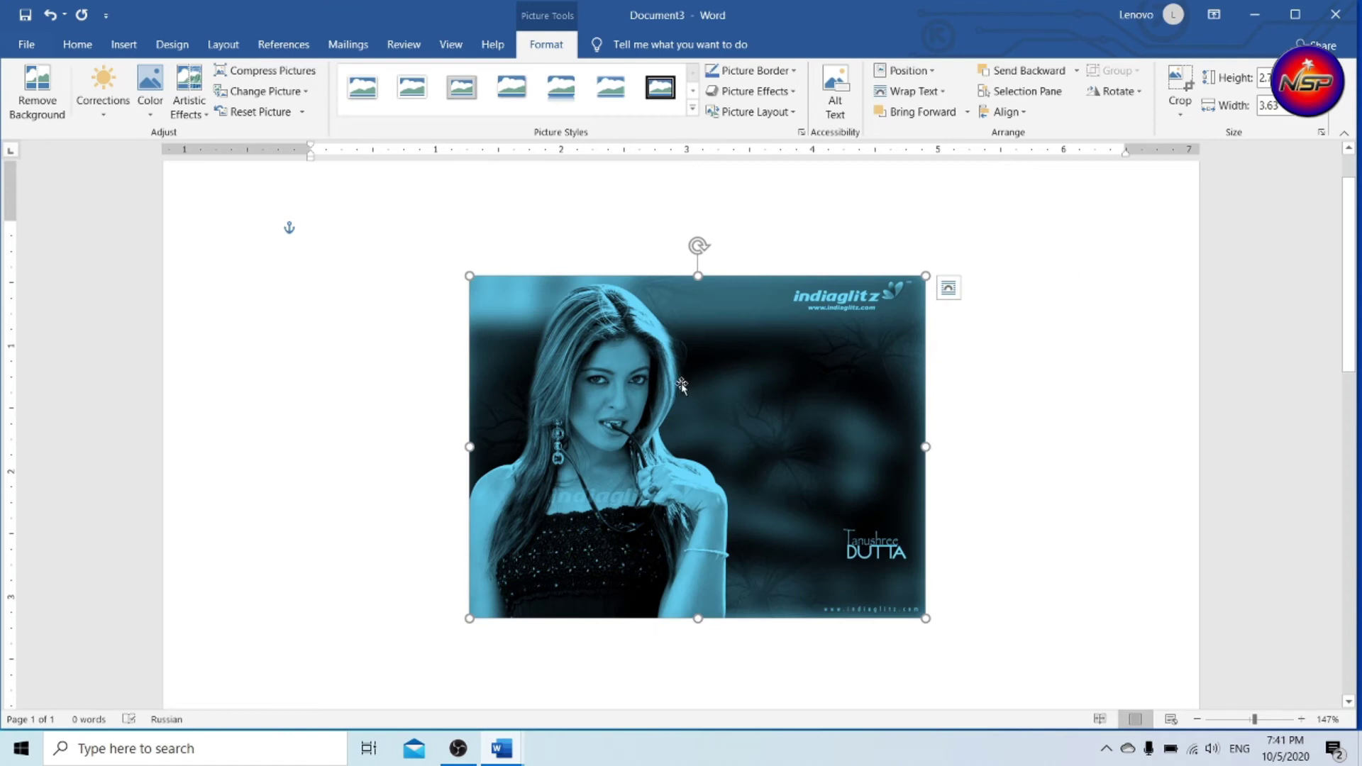
pyautogui.hotkey('ctrl', 'z')
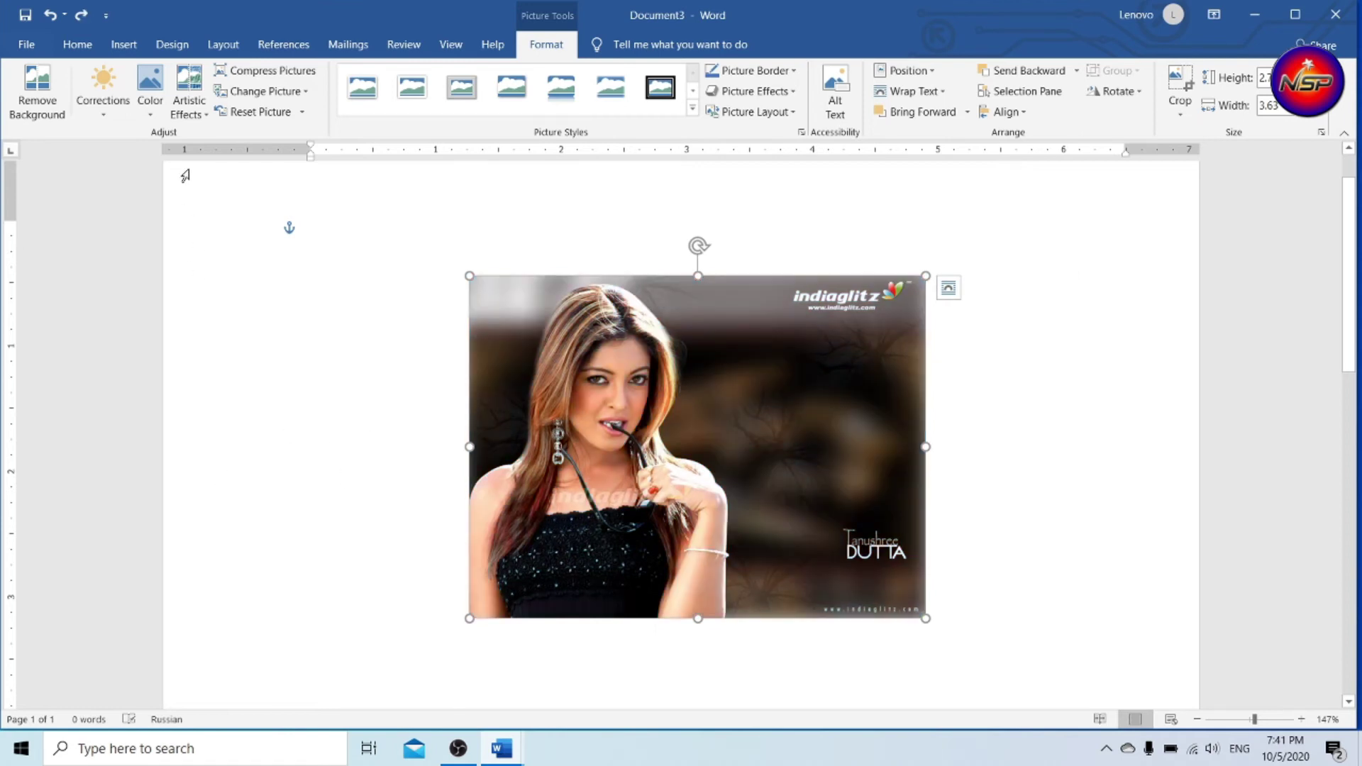
# Apply the Crisscross Etching artistic effect to the photo, then reset the picture
pyautogui.click(151, 107)
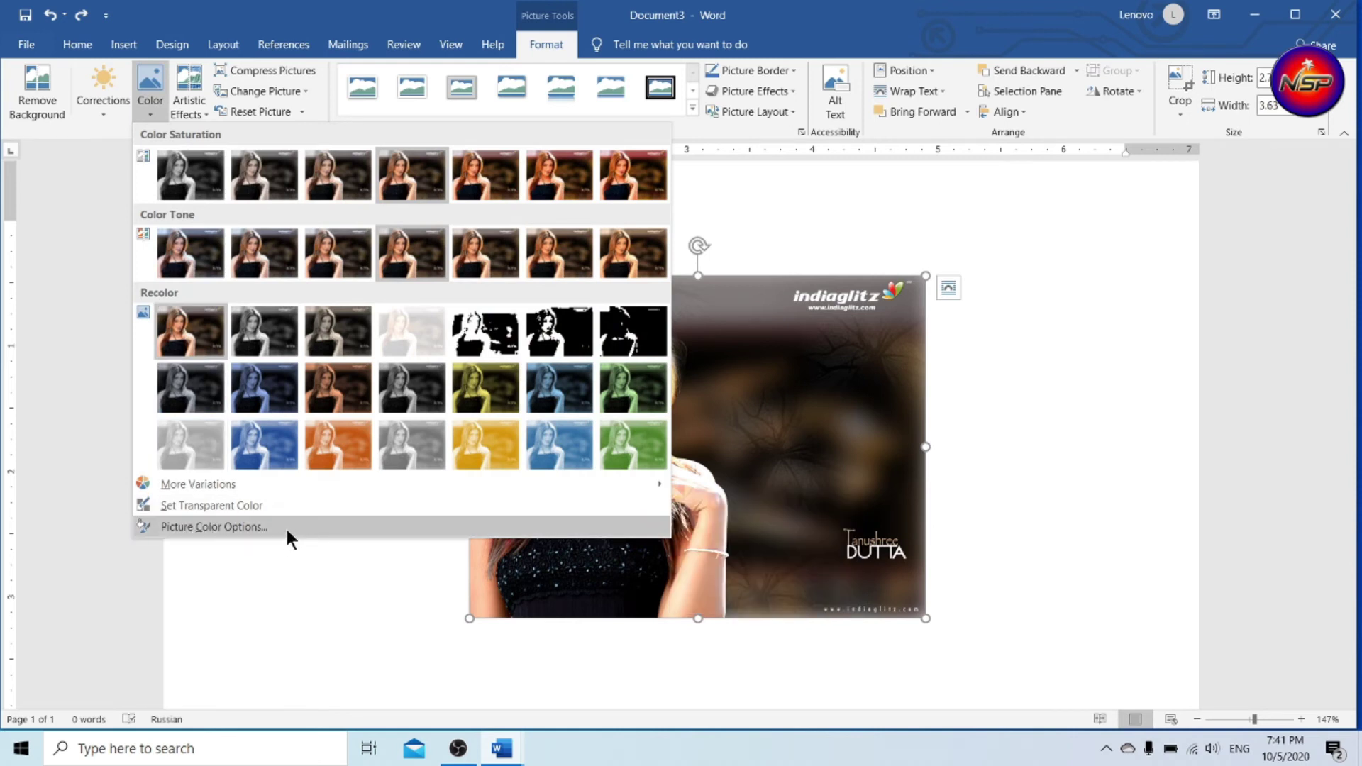
pyautogui.click(260, 574)
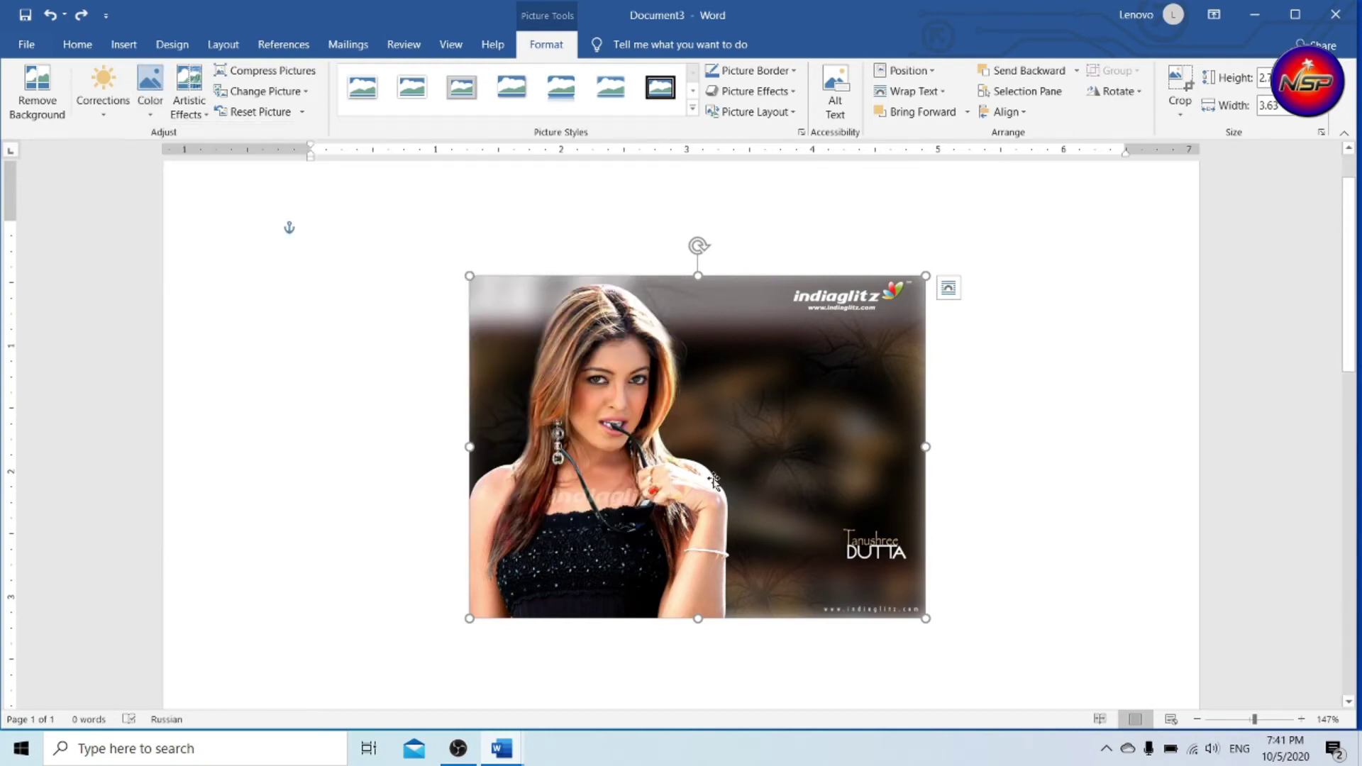
pyautogui.click(207, 117)
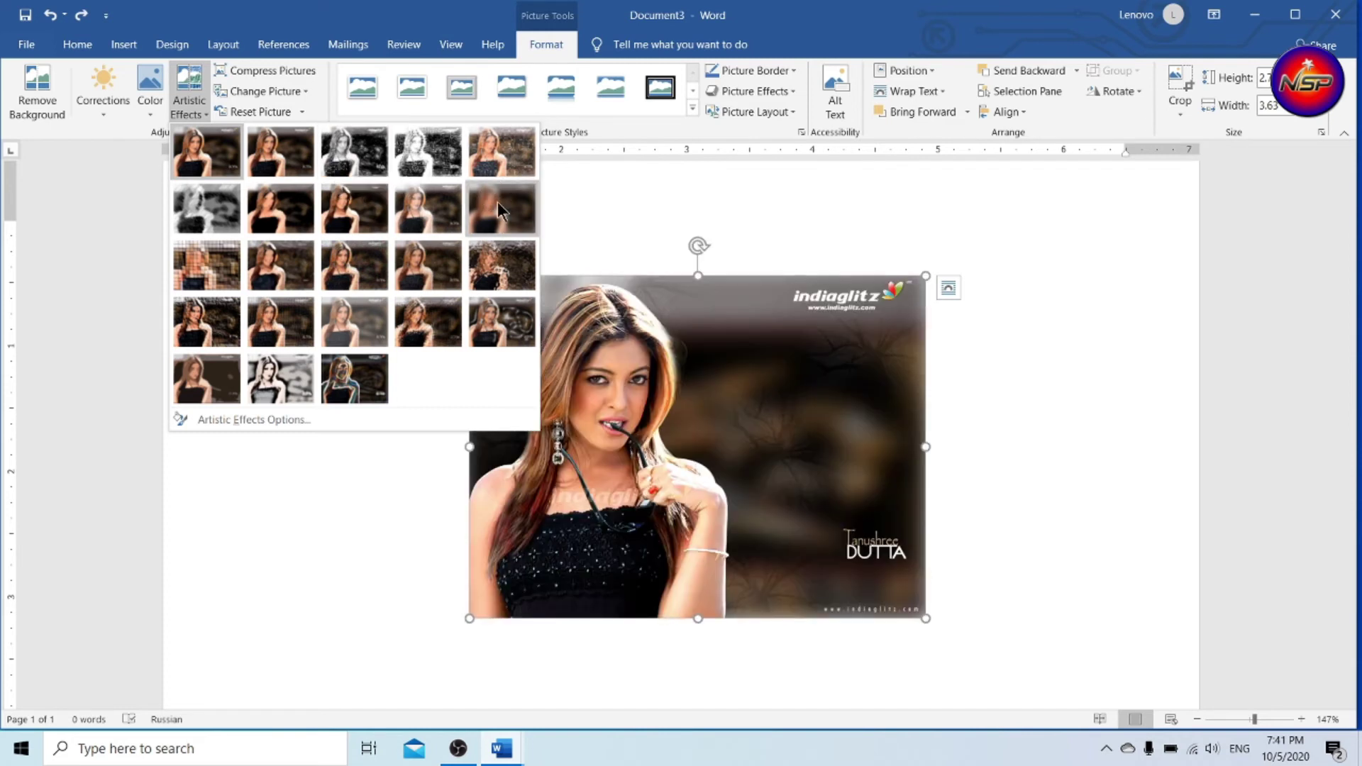
pyautogui.click(334, 317)
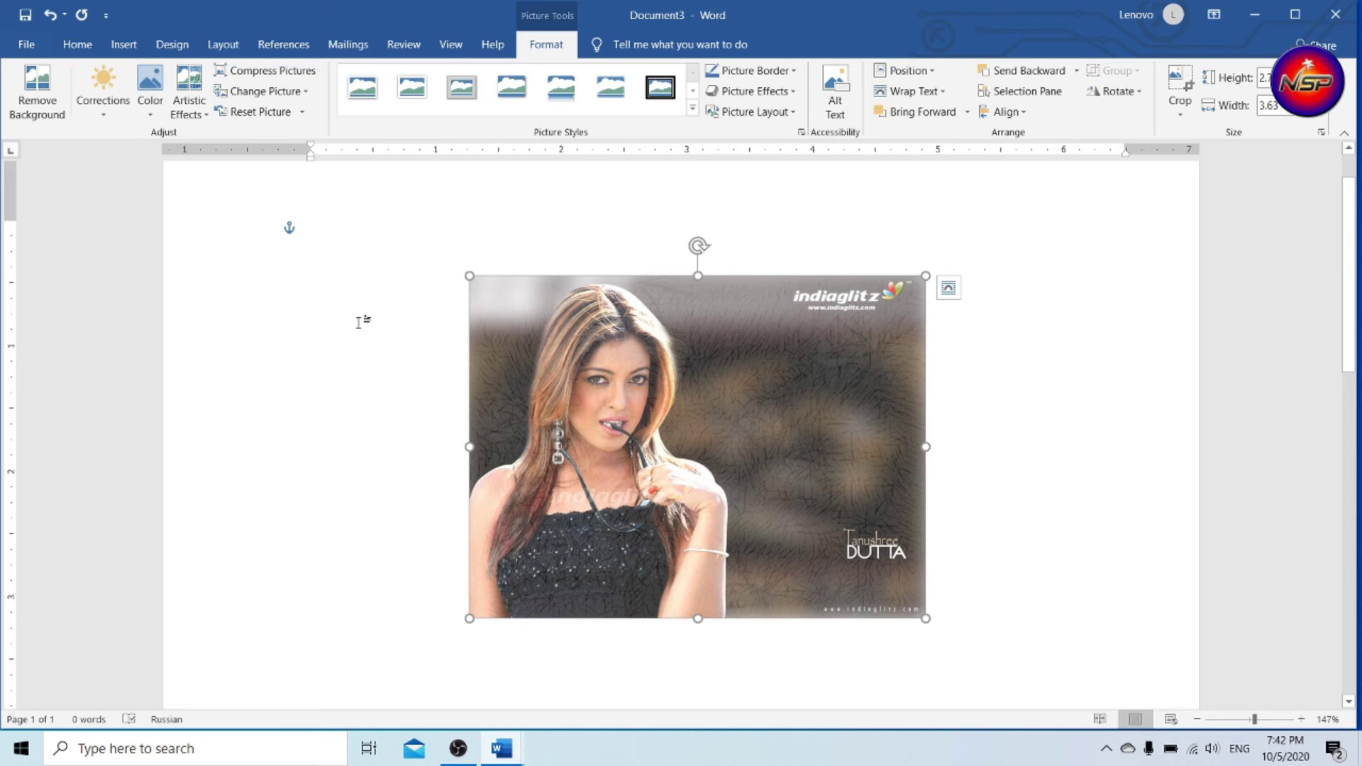
pyautogui.click(260, 113)
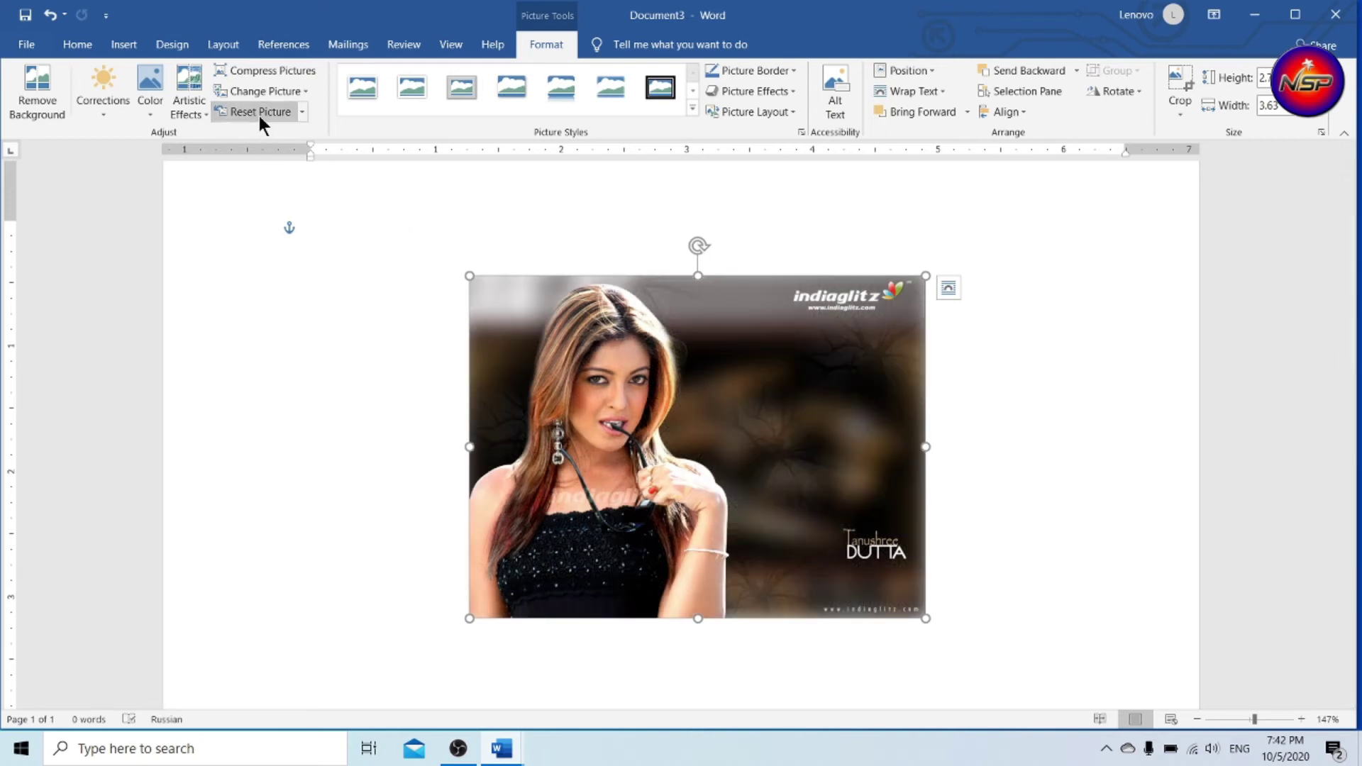
pyautogui.click(206, 116)
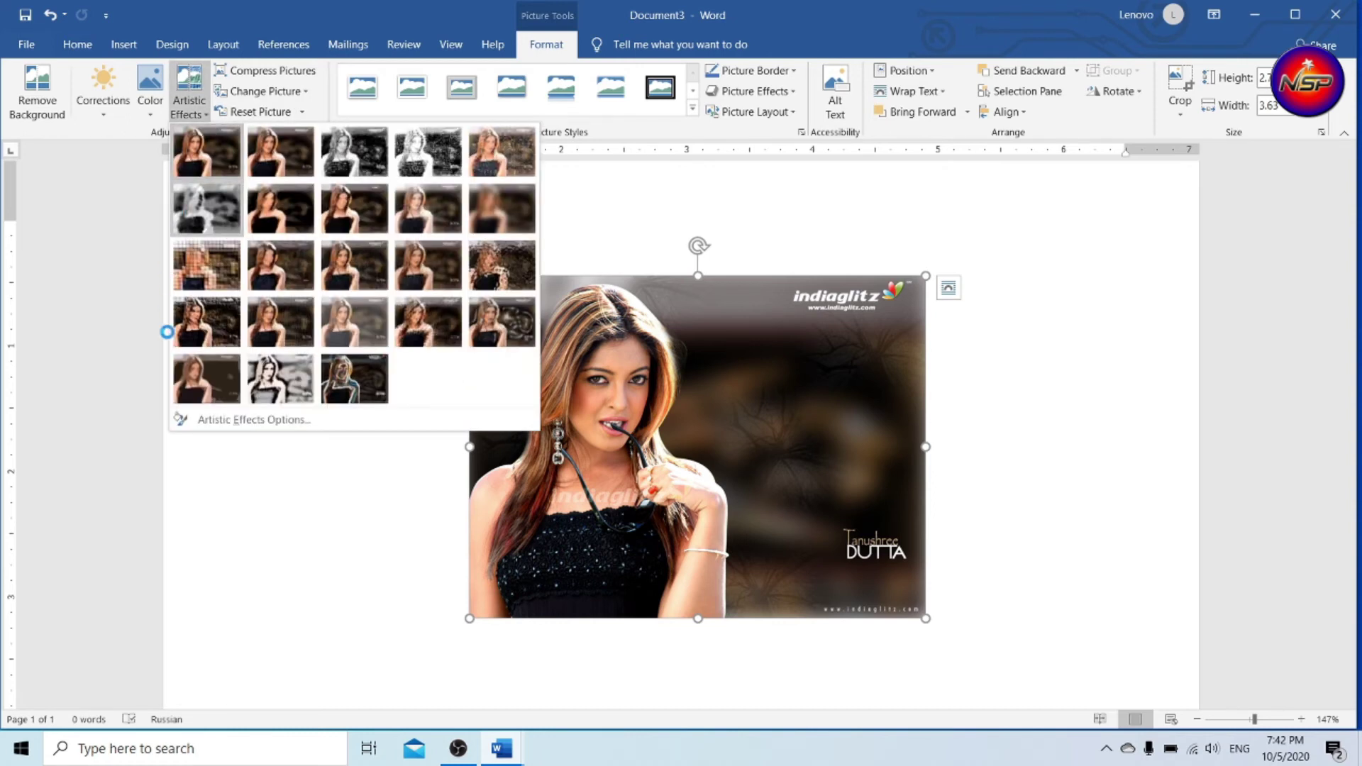
pyautogui.click(248, 424)
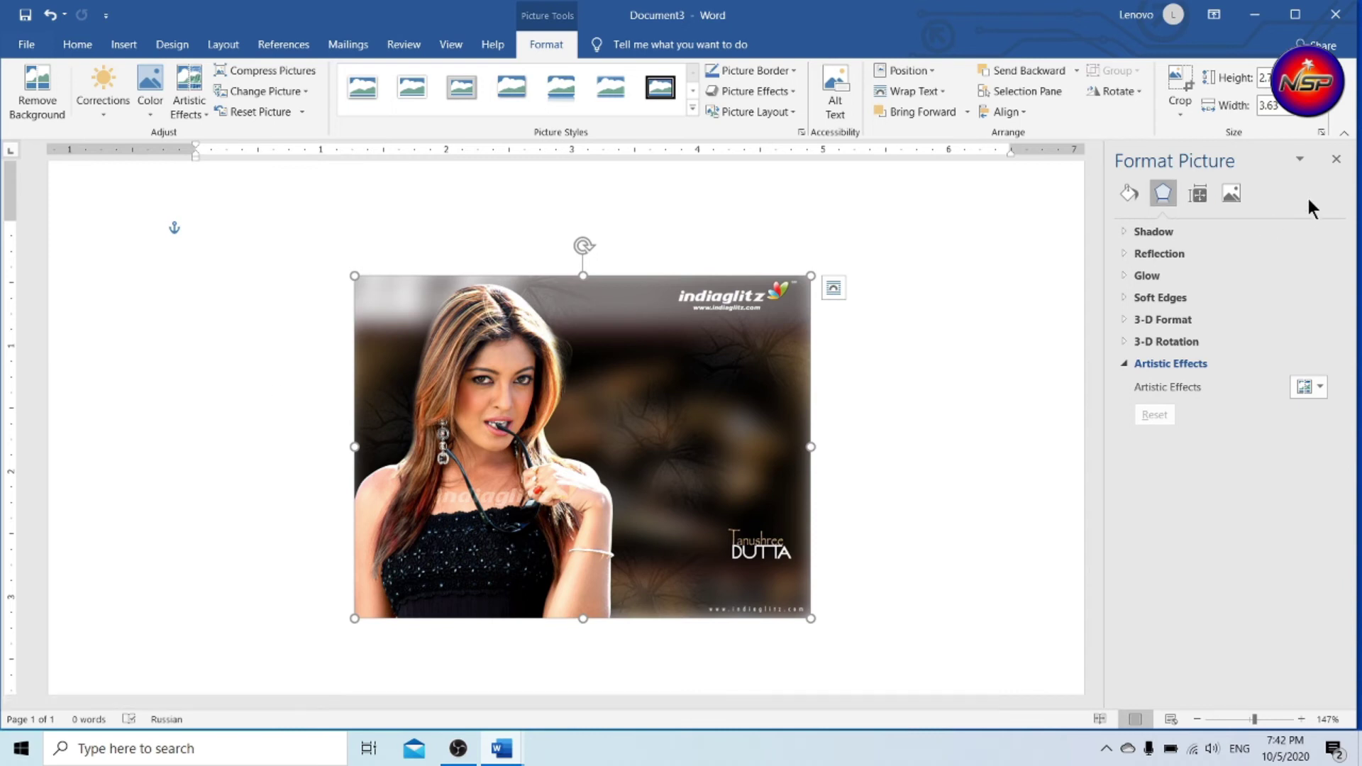
pyautogui.click(1335, 159)
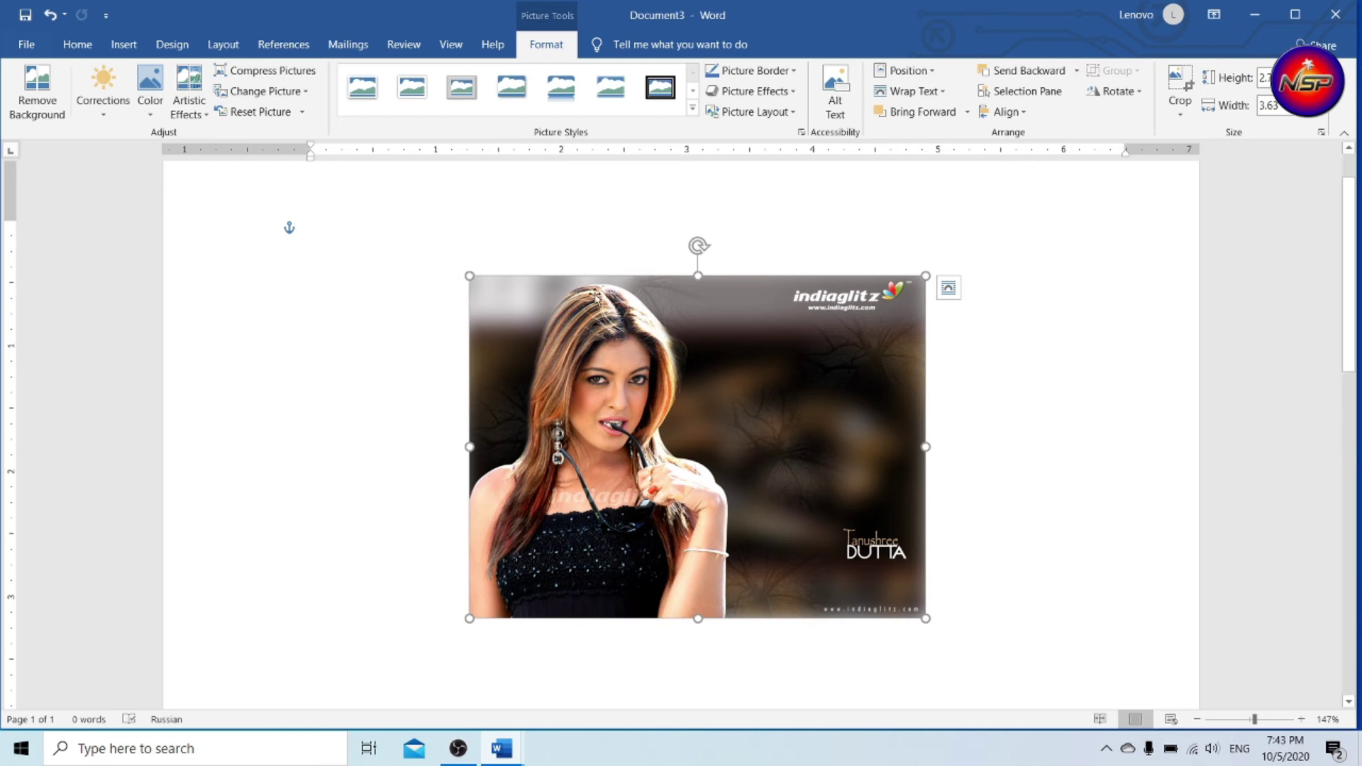
# Compress the photo at the Web (150 ppi) resolution
pyautogui.click(292, 75)
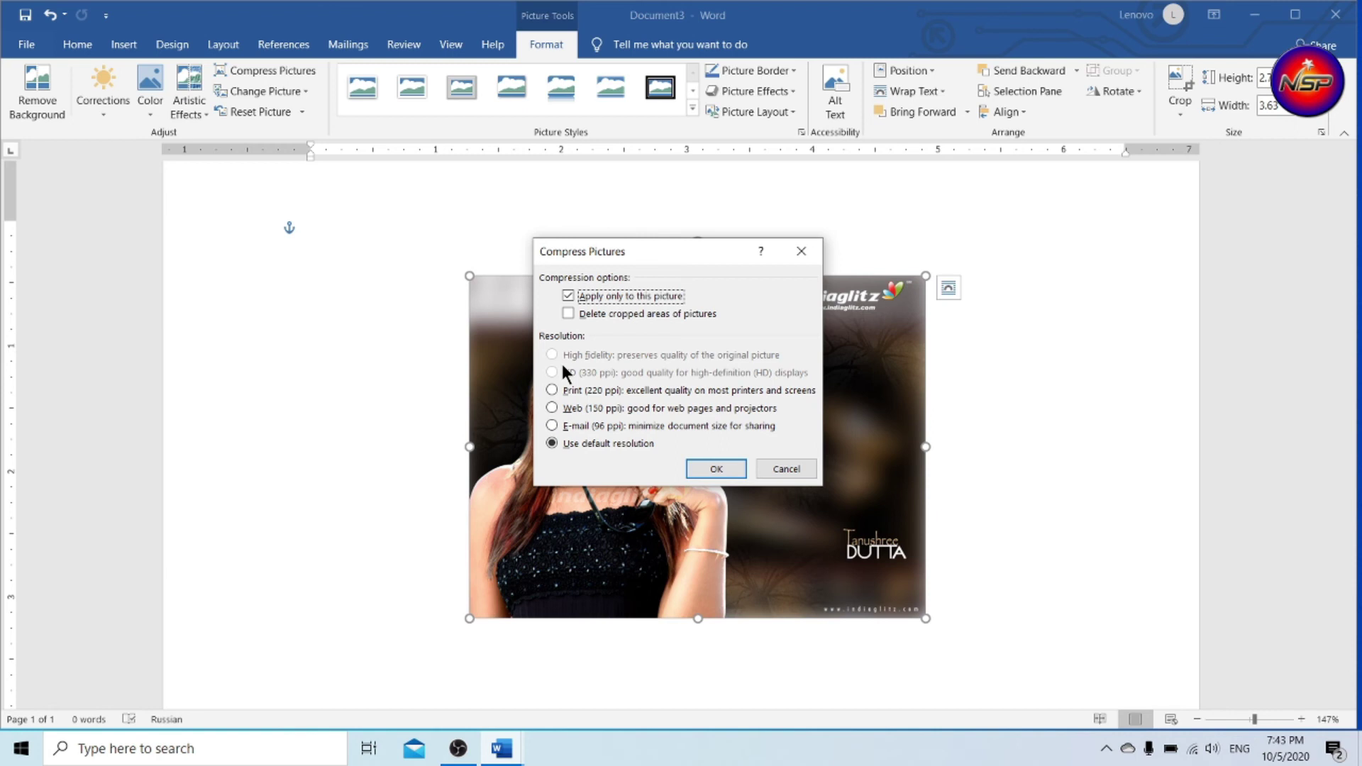
pyautogui.click(555, 406)
pyautogui.click(715, 459)
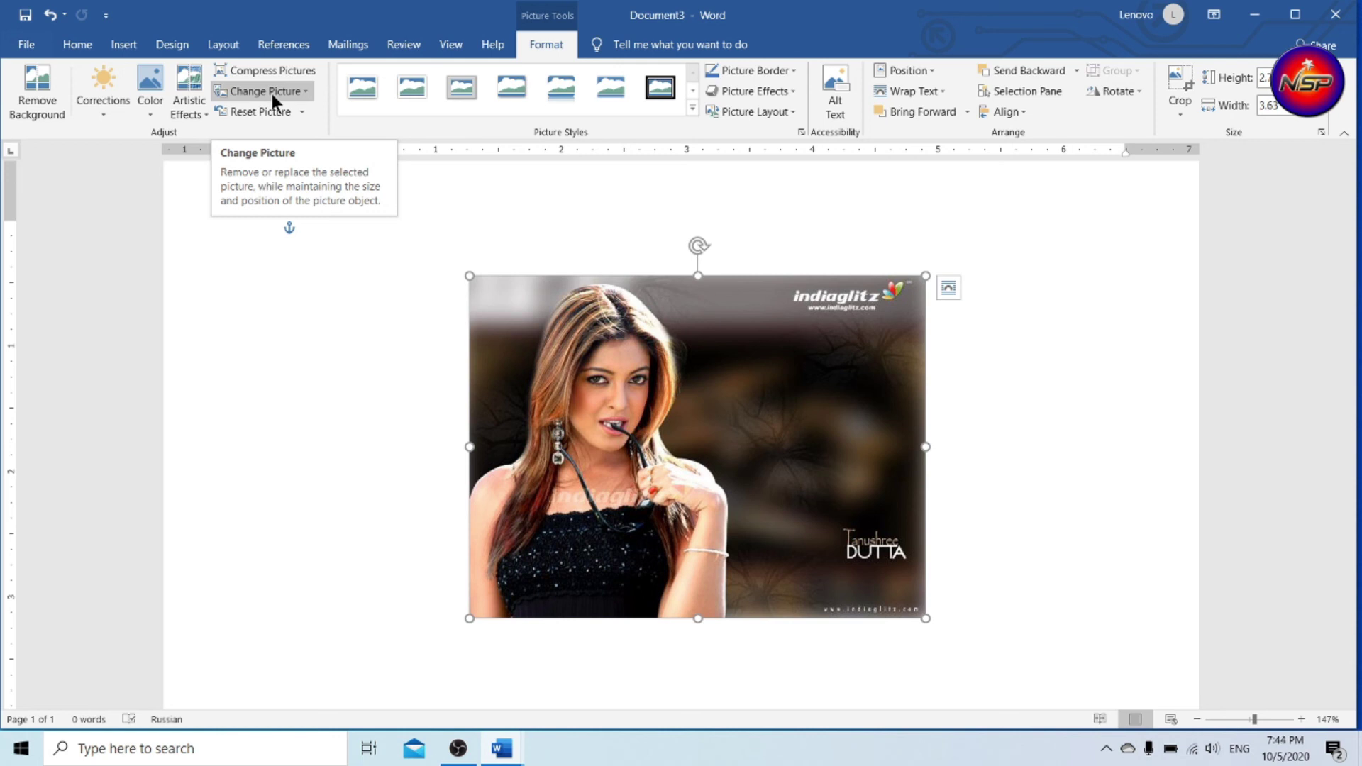
# Swap the photo for picture 0 from the 'beautiful' folder using Change Picture from a file
pyautogui.click(274, 95)
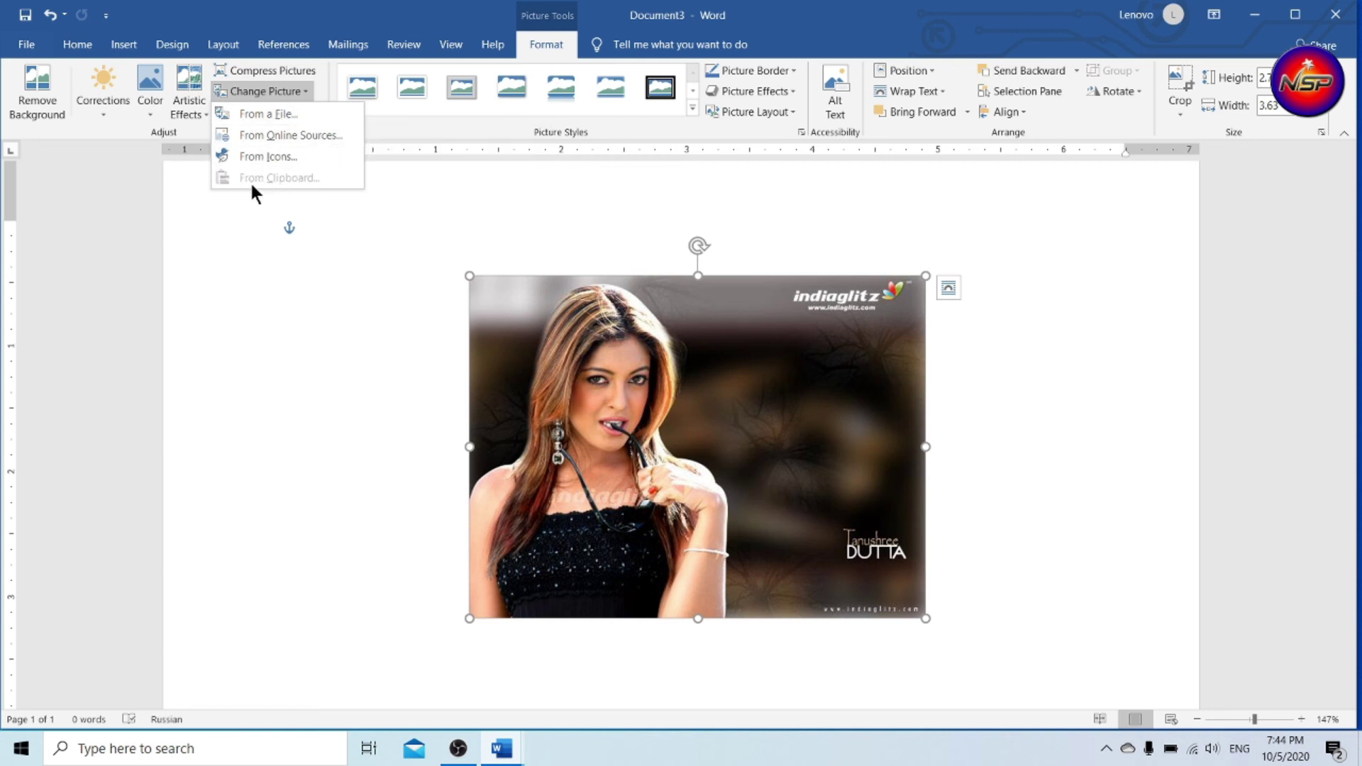
pyautogui.click(285, 114)
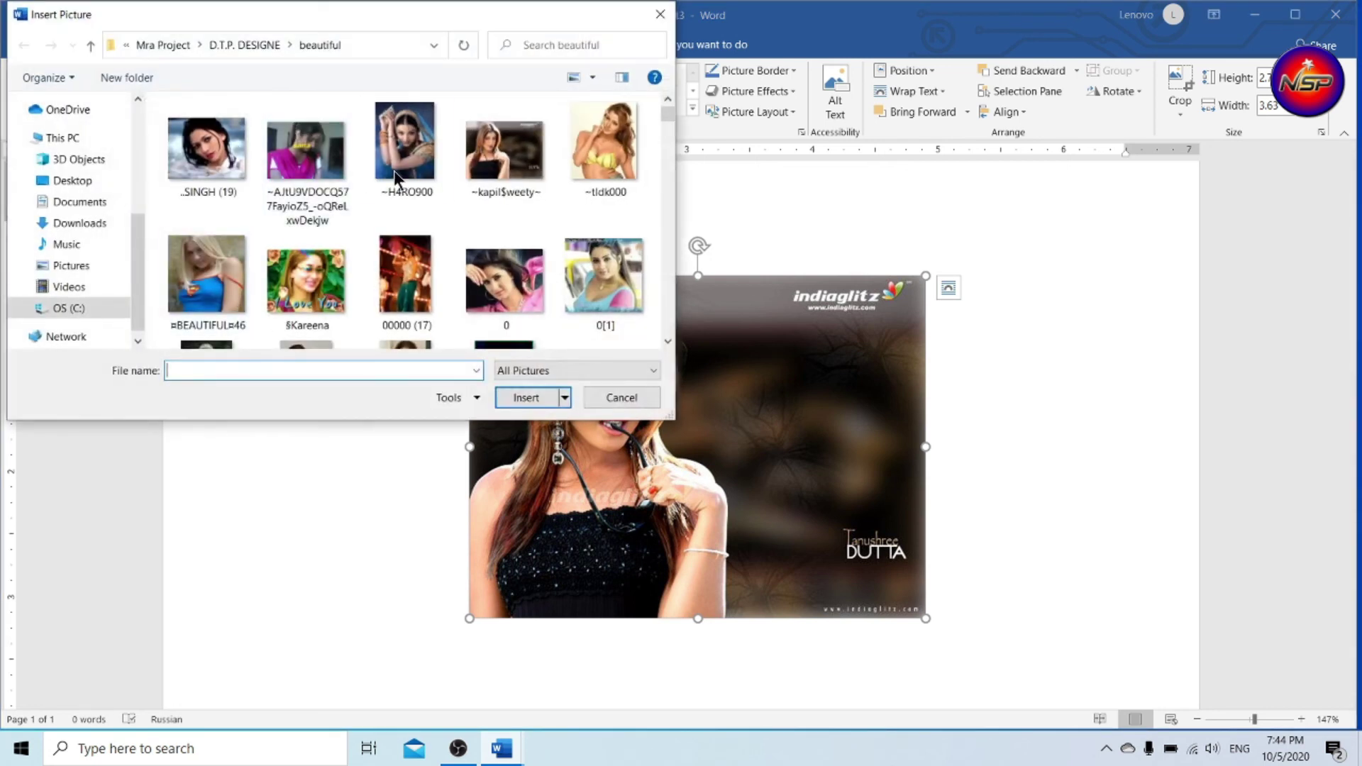
pyautogui.click(524, 293)
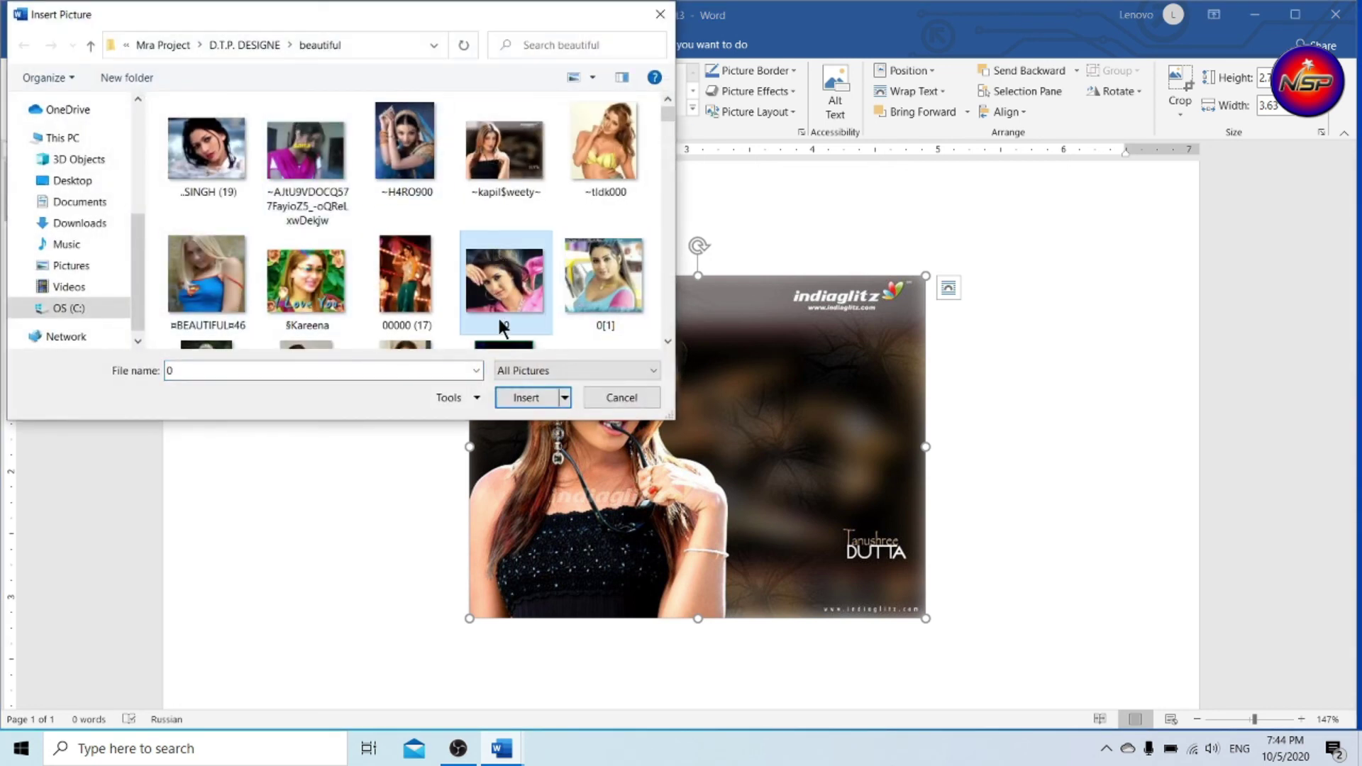
pyautogui.click(520, 396)
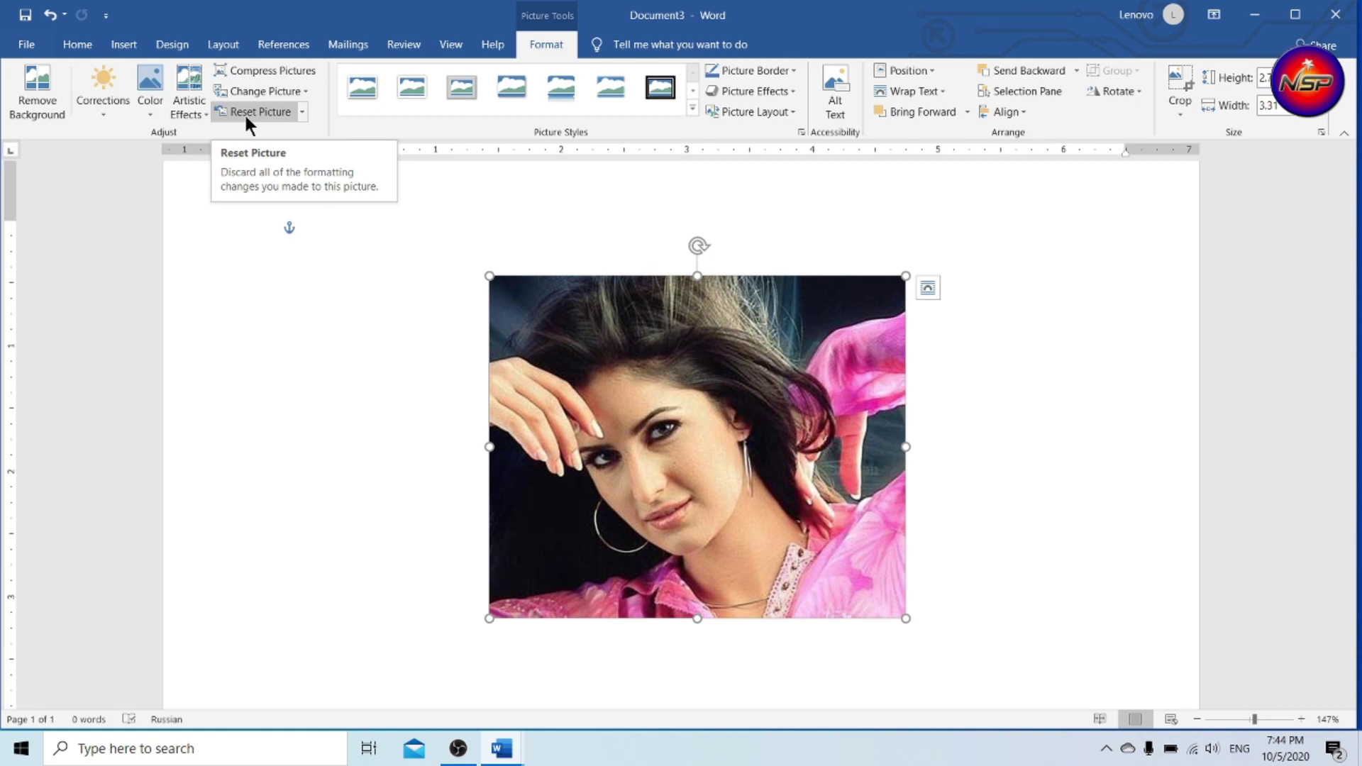
# Try a brighter, higher-contrast correction and a washed-out artistic effect on picture 0, then reset it
pyautogui.click(105, 118)
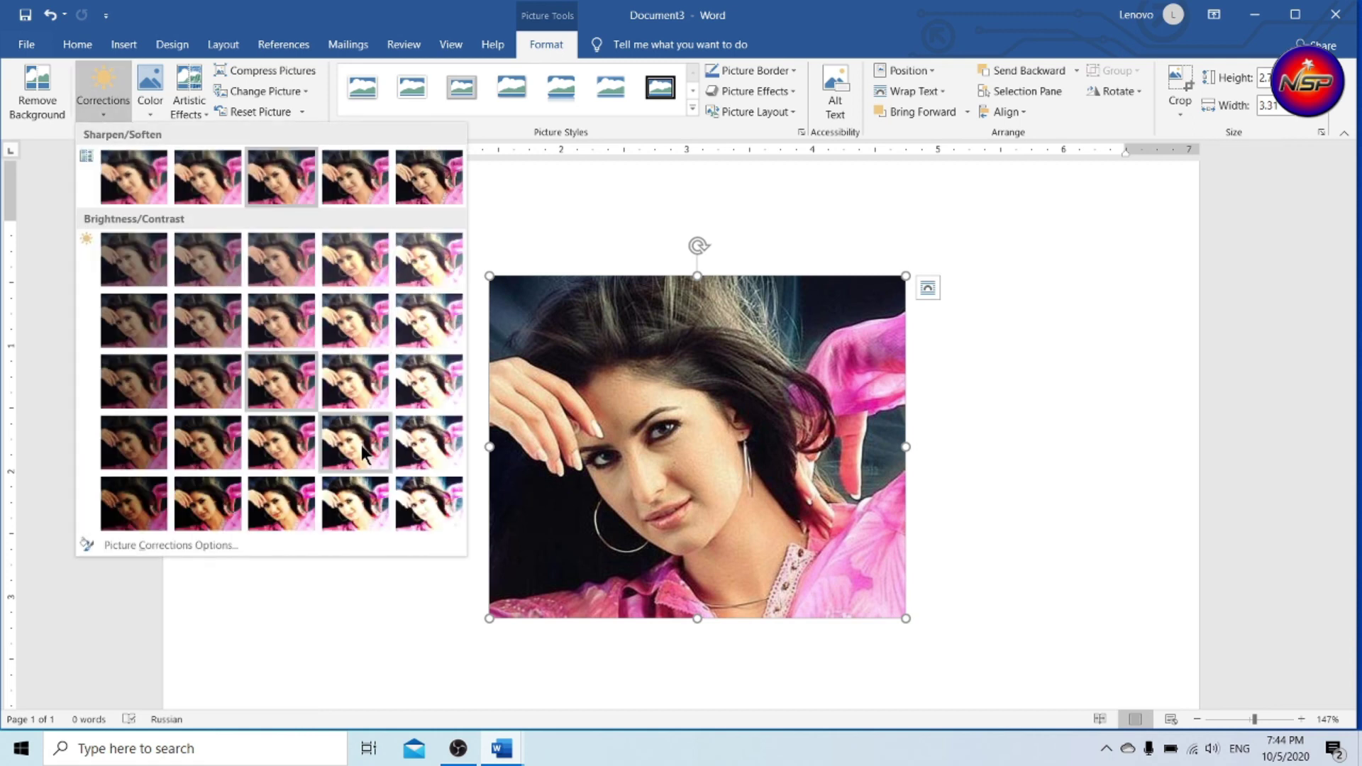
pyautogui.click(362, 453)
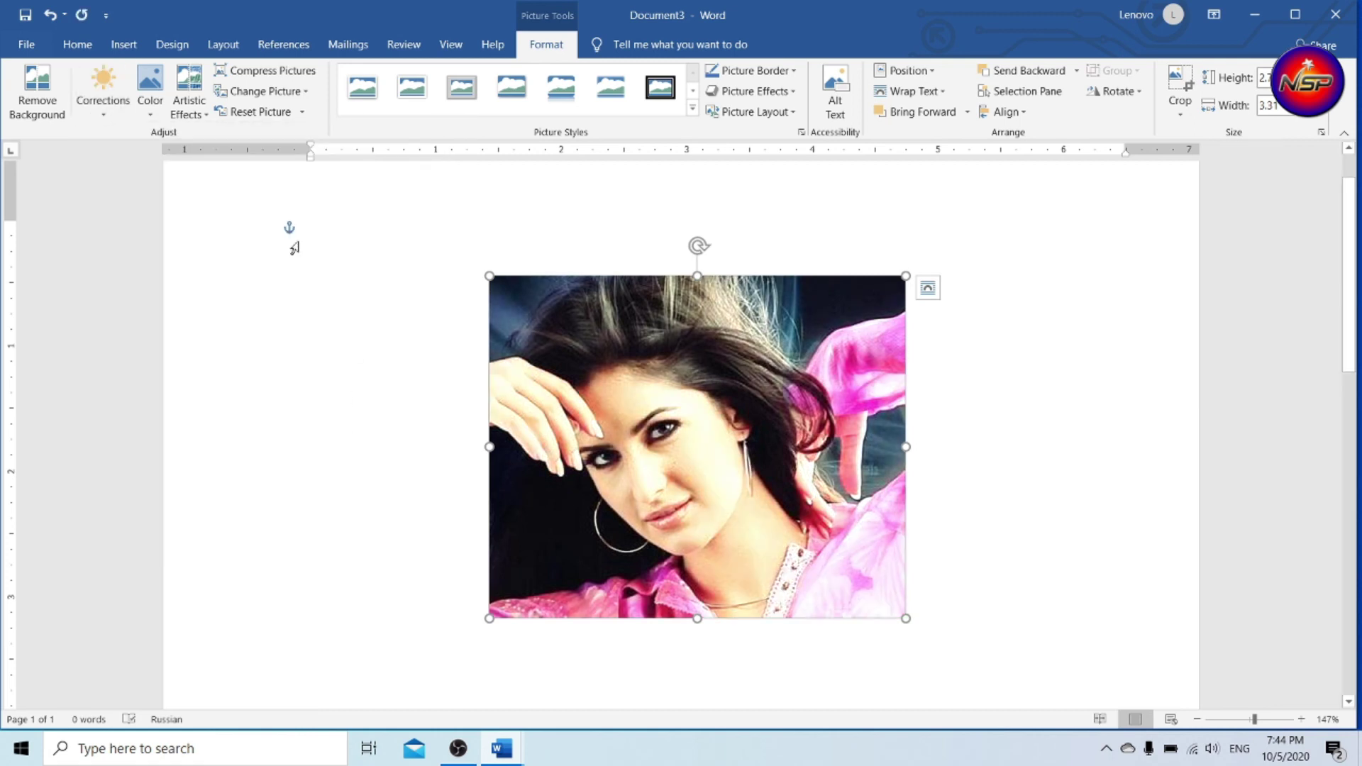
pyautogui.click(193, 114)
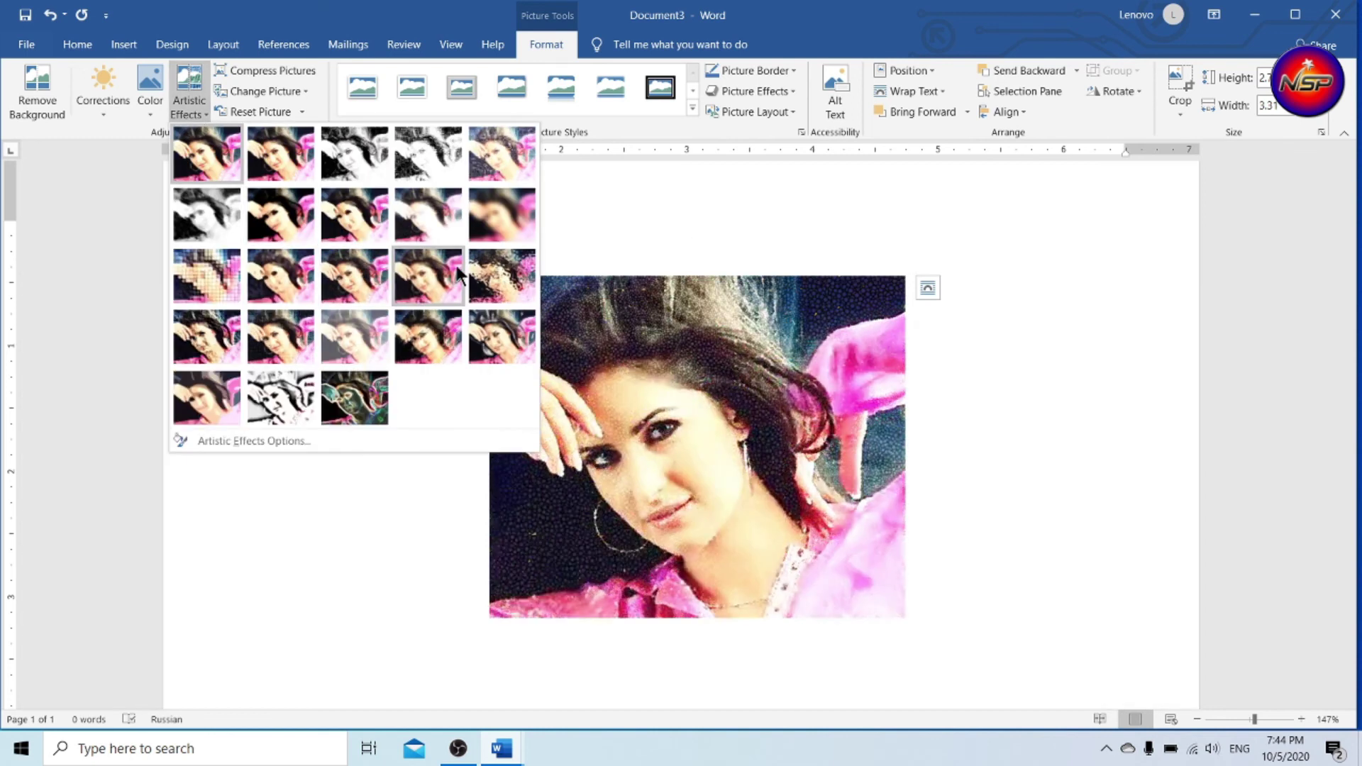
pyautogui.click(428, 213)
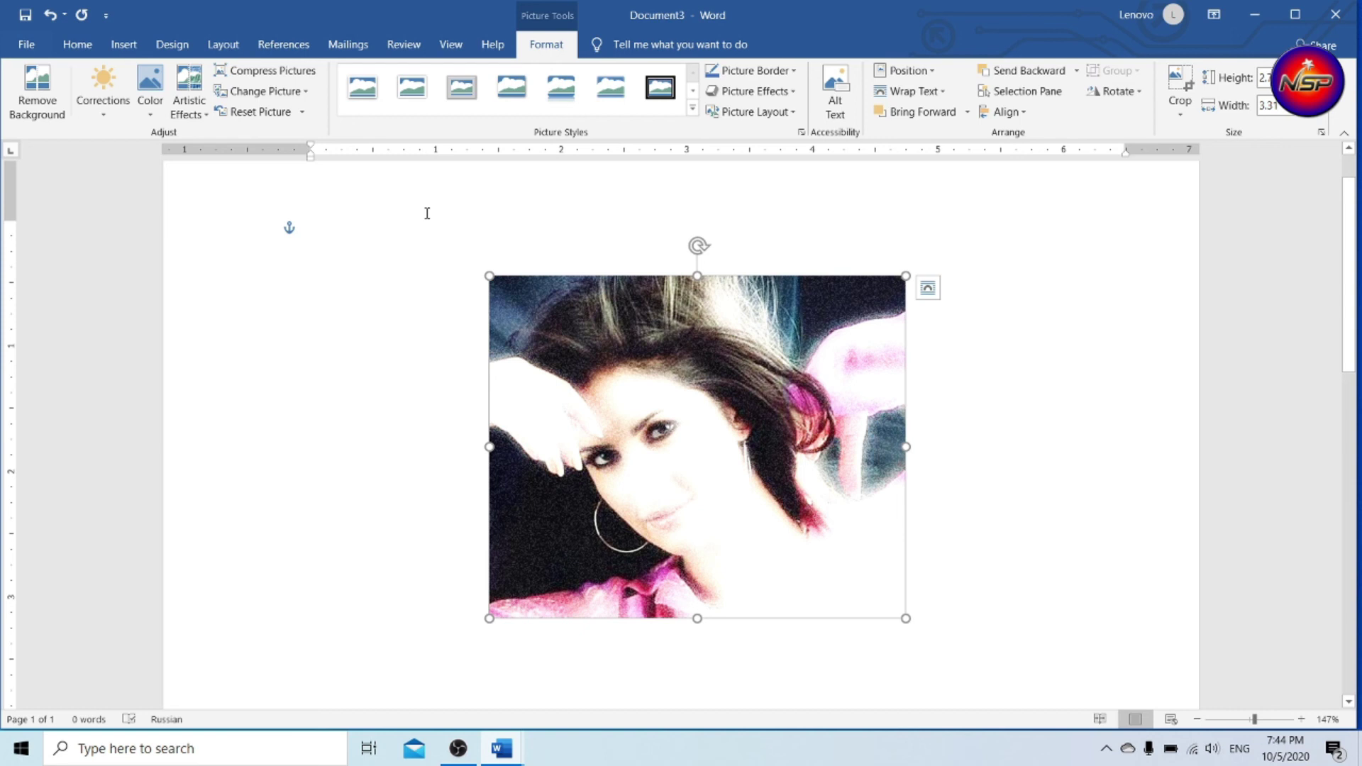
pyautogui.click(252, 111)
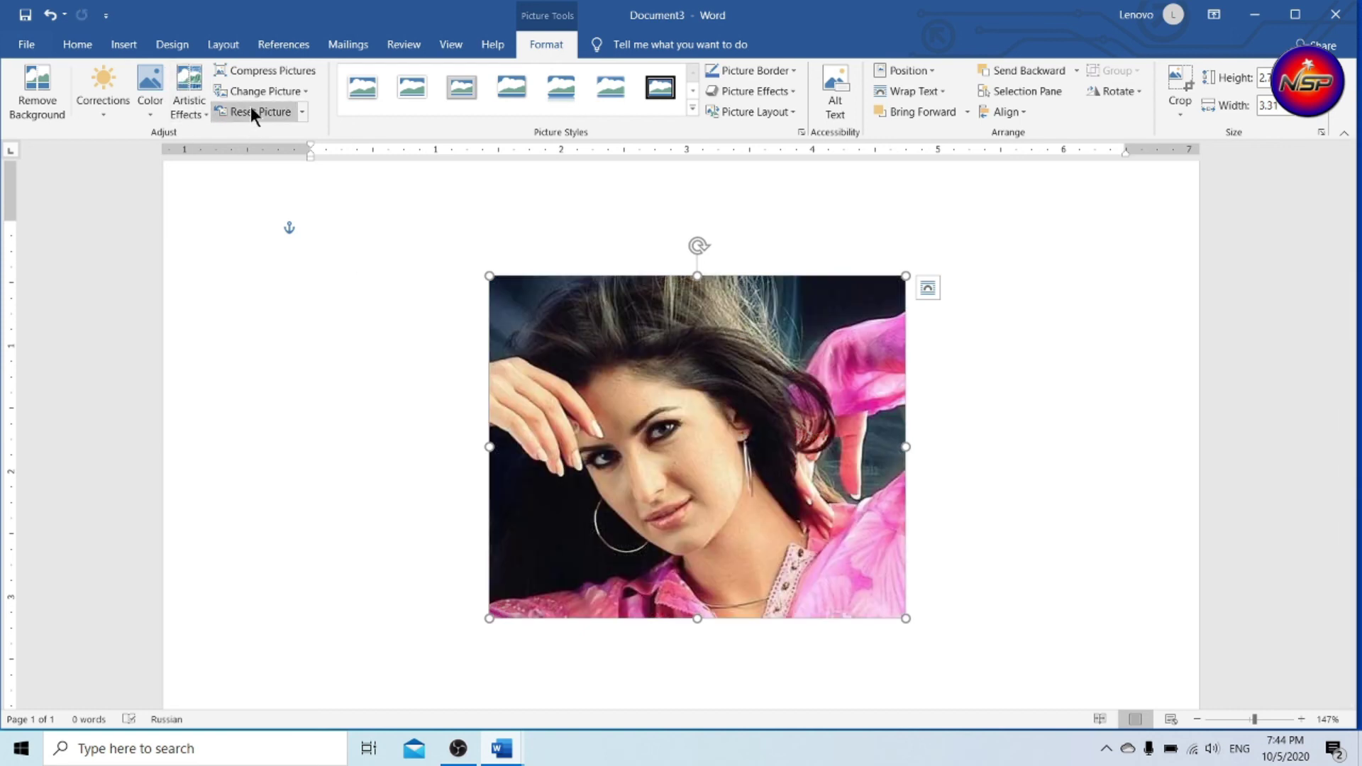